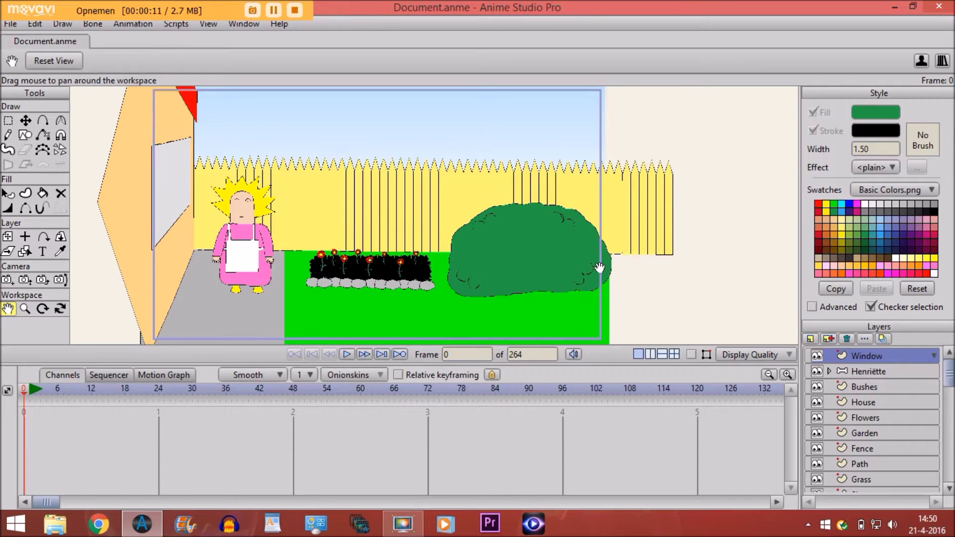
Examine the garden scene up close around the flower bed and the large green bush
scroll(577, 267, up, 1)
drag(579, 268, 573, 265)
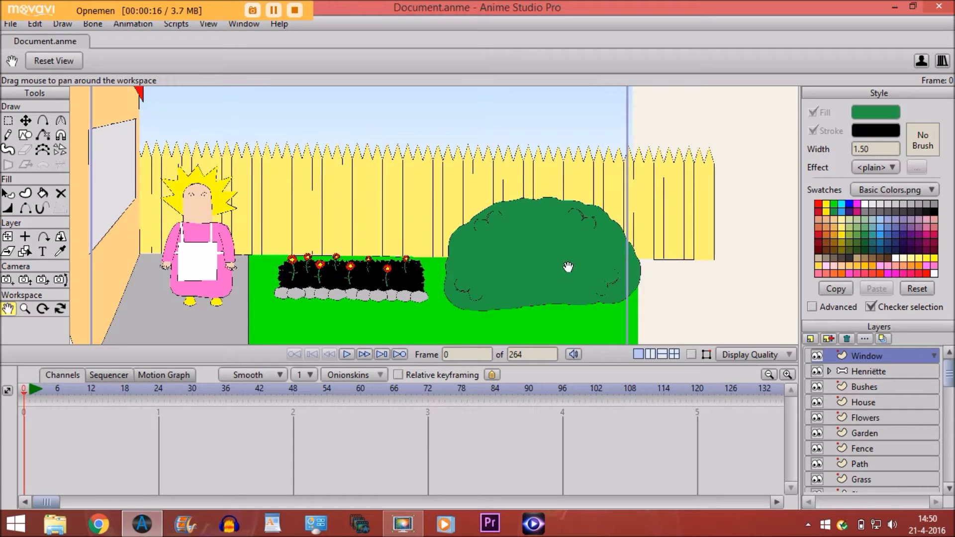
scroll(543, 266, up, 1)
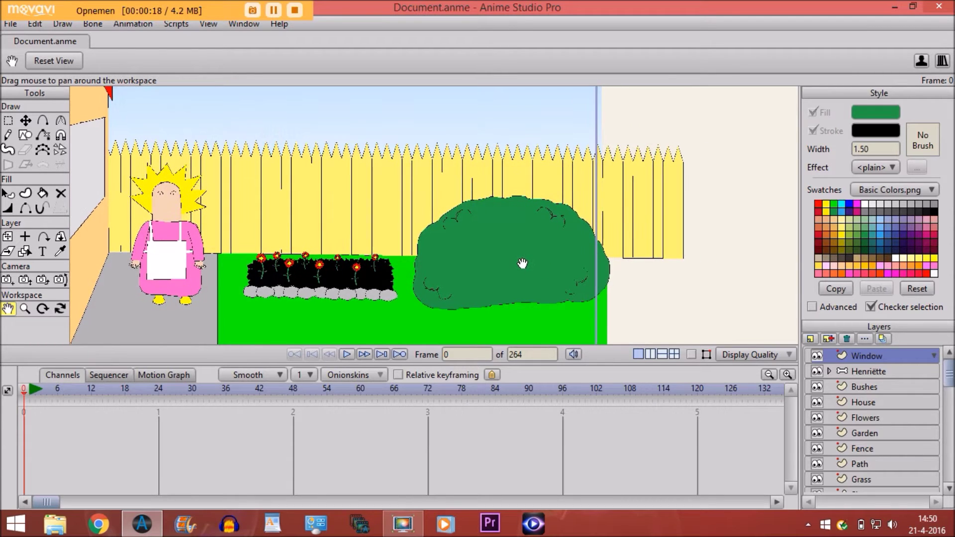
scroll(523, 264, up, 1)
drag(522, 264, 541, 254)
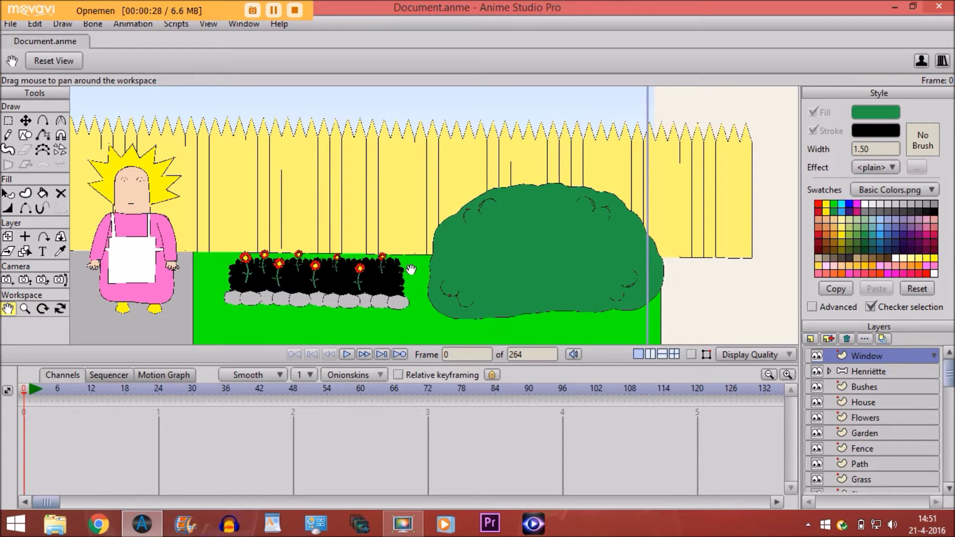
scroll(432, 269, up, 3)
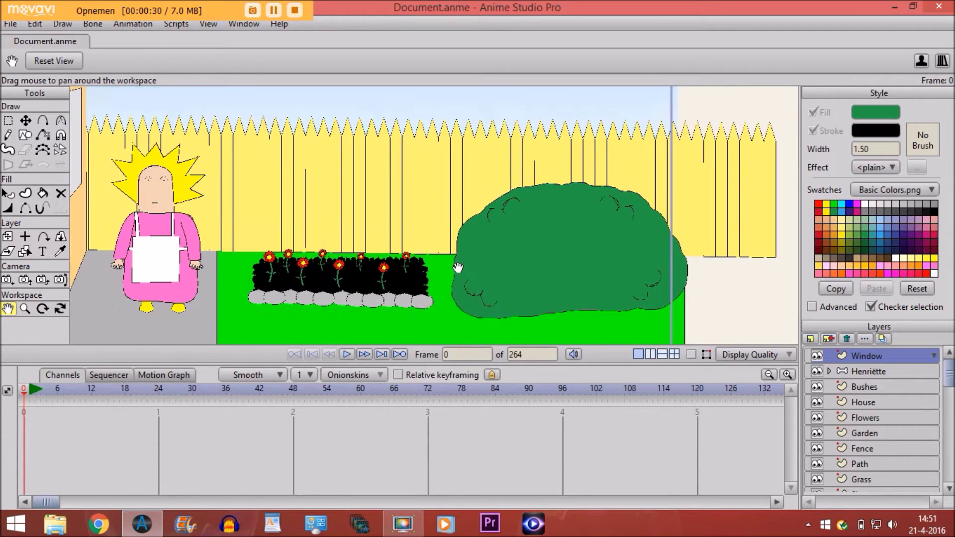
drag(479, 265, 426, 262)
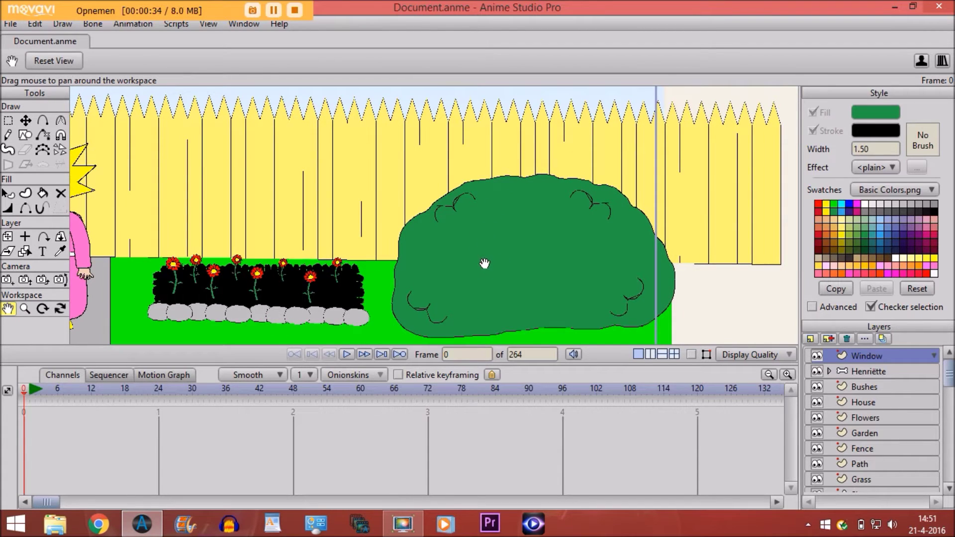
drag(489, 260, 498, 247)
Add a vector layer named "Bushes2" directly above the woman character's layer
click(858, 388)
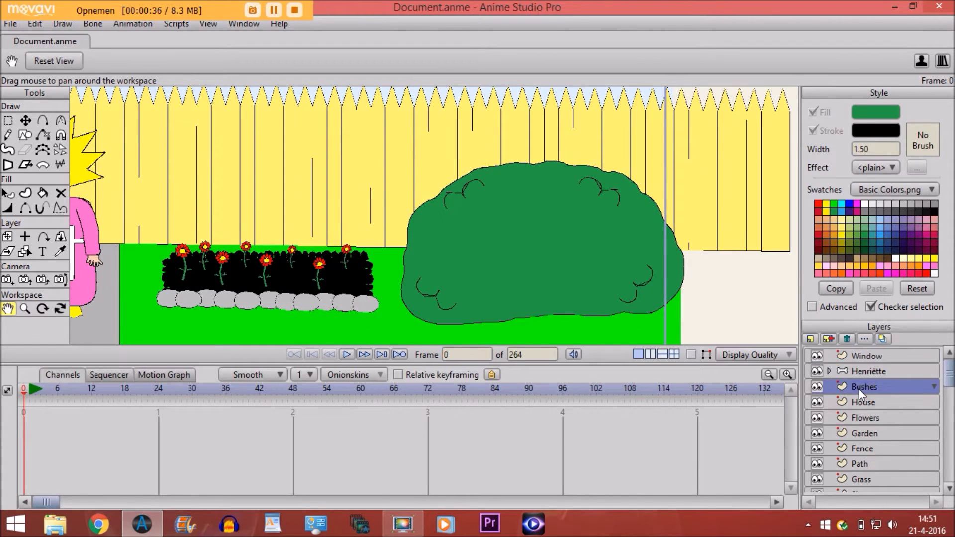
click(849, 372)
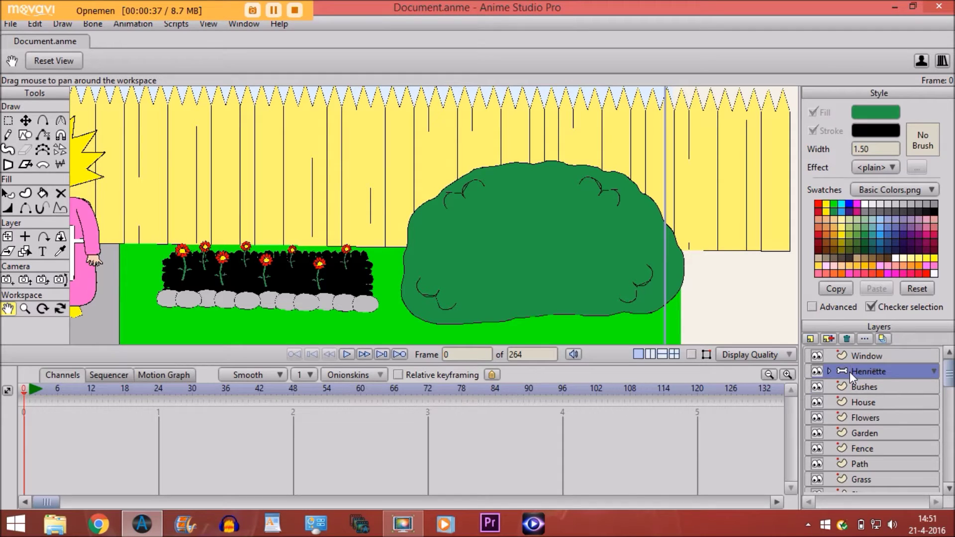
click(811, 339)
click(823, 351)
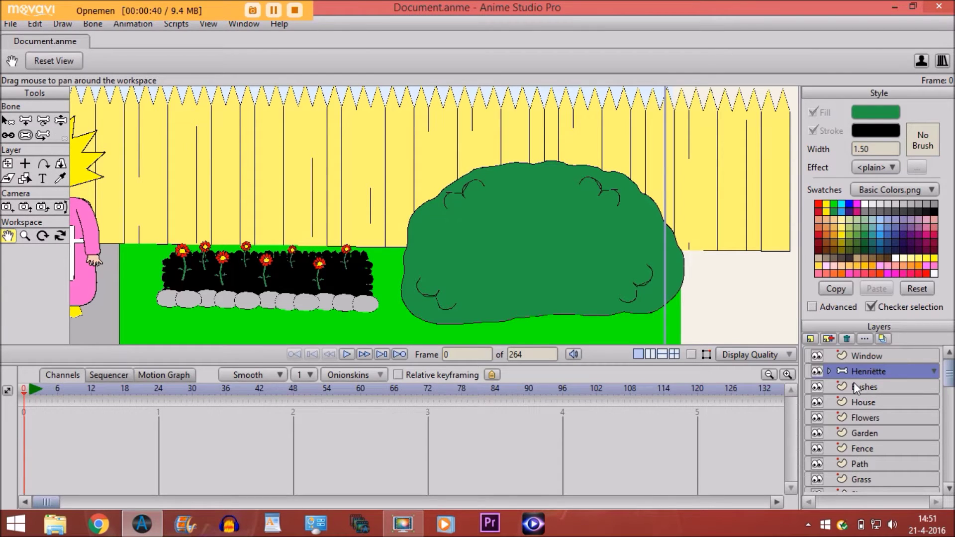
text(Bu)
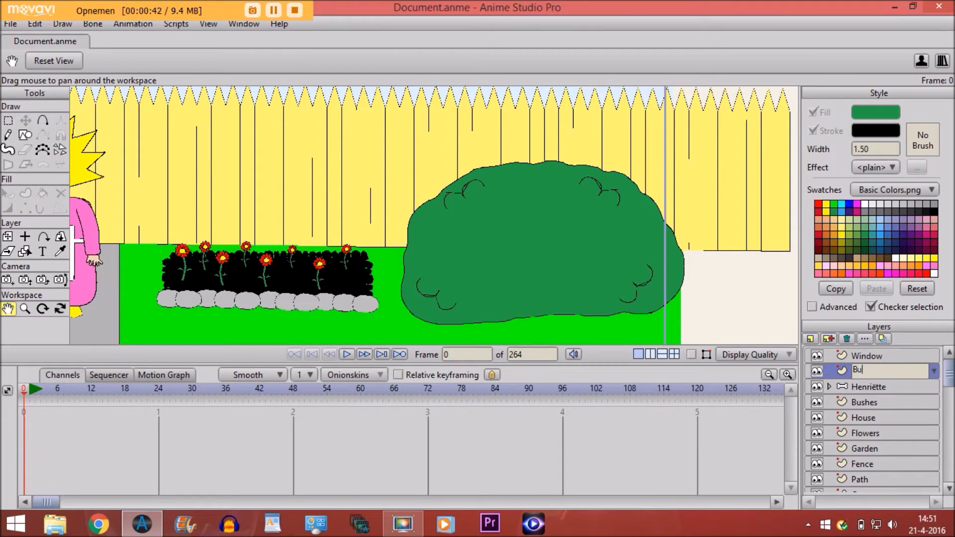
text(shes2)
key(Return)
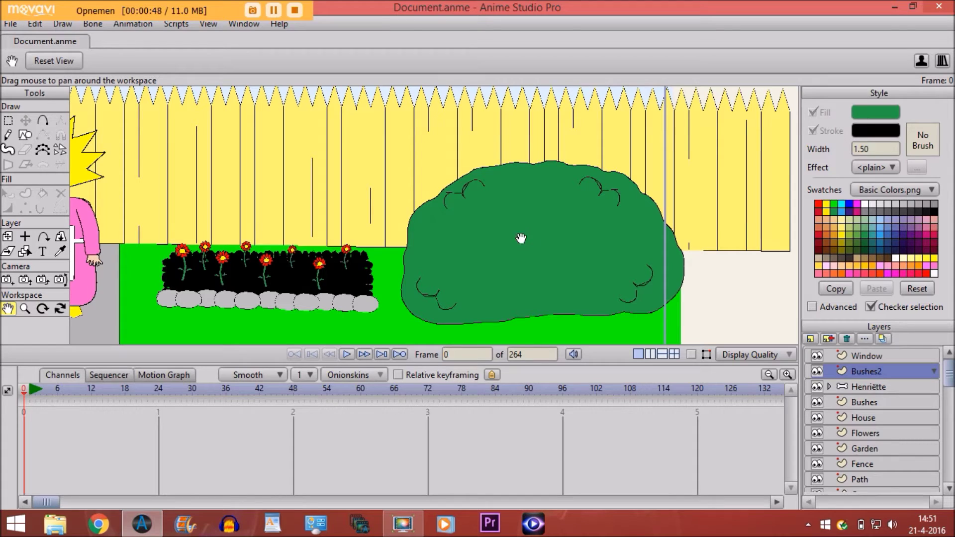
Show the editing overlay and draw a closed, filled seven-point bush outline inside the large bush, with a notch on its left side
click(44, 121)
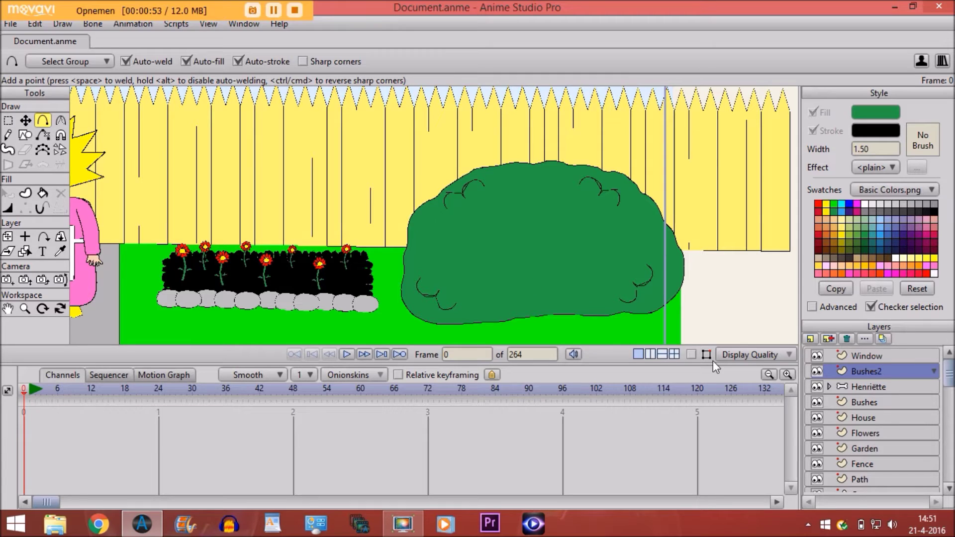
click(692, 353)
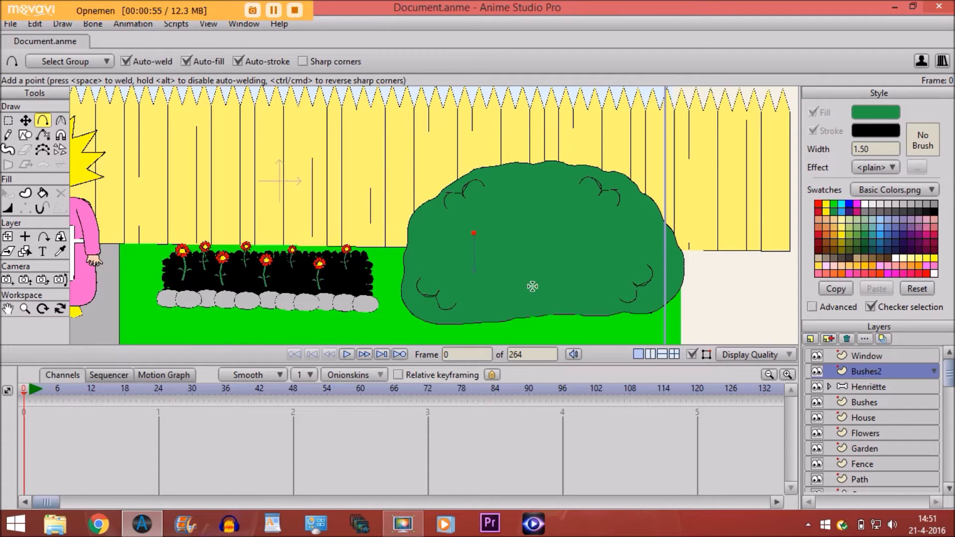
click(475, 234)
click(503, 226)
click(504, 200)
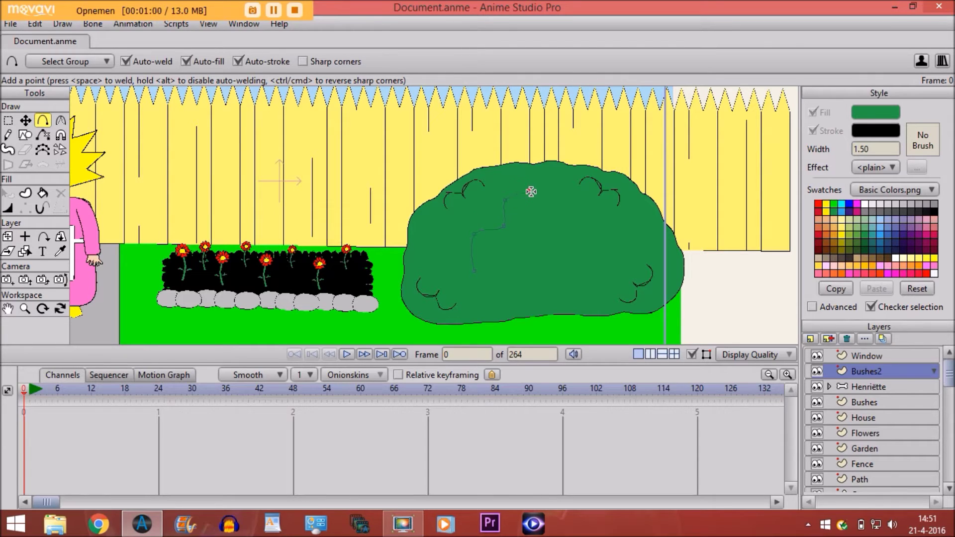
click(538, 186)
click(581, 220)
click(567, 288)
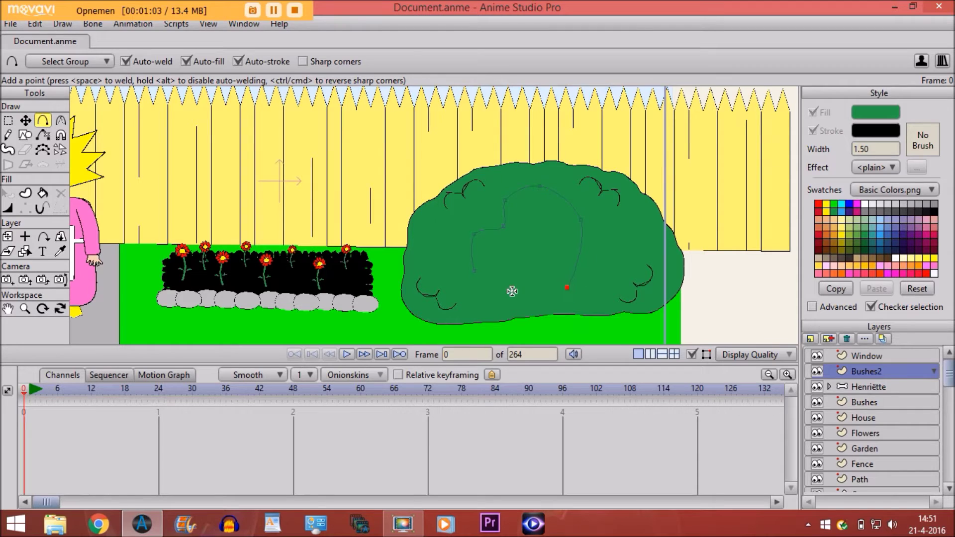
click(473, 271)
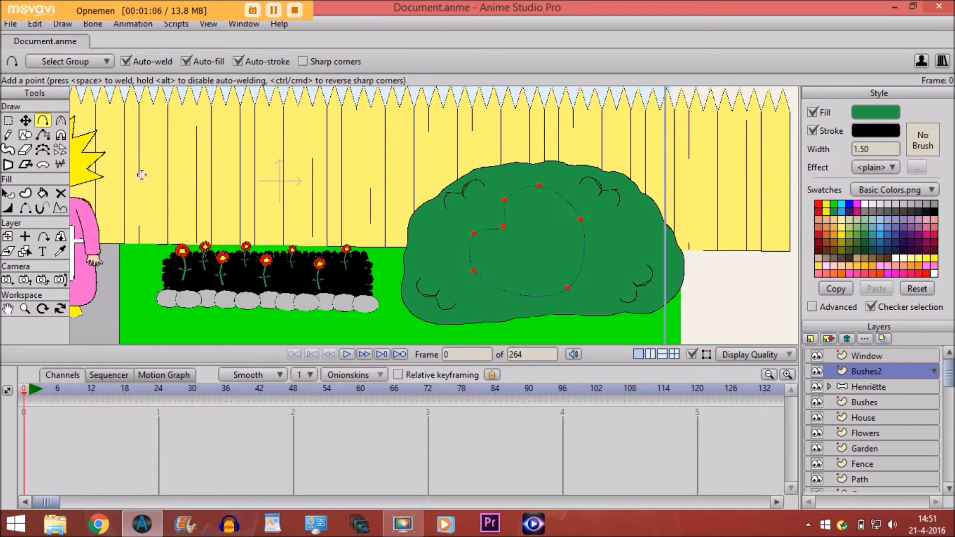
Sharpen the curvature at the notch point on the left side of the new bush outline
click(26, 121)
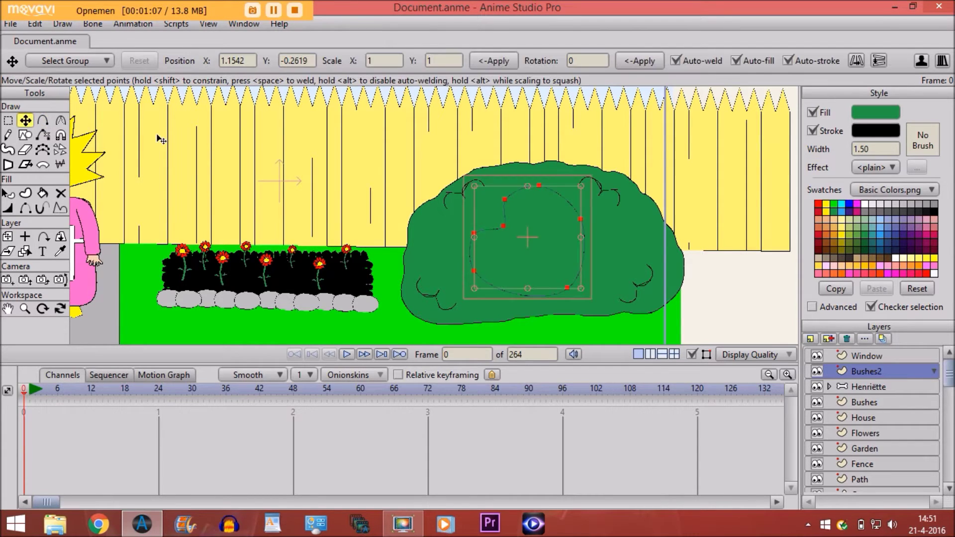
click(503, 228)
click(60, 120)
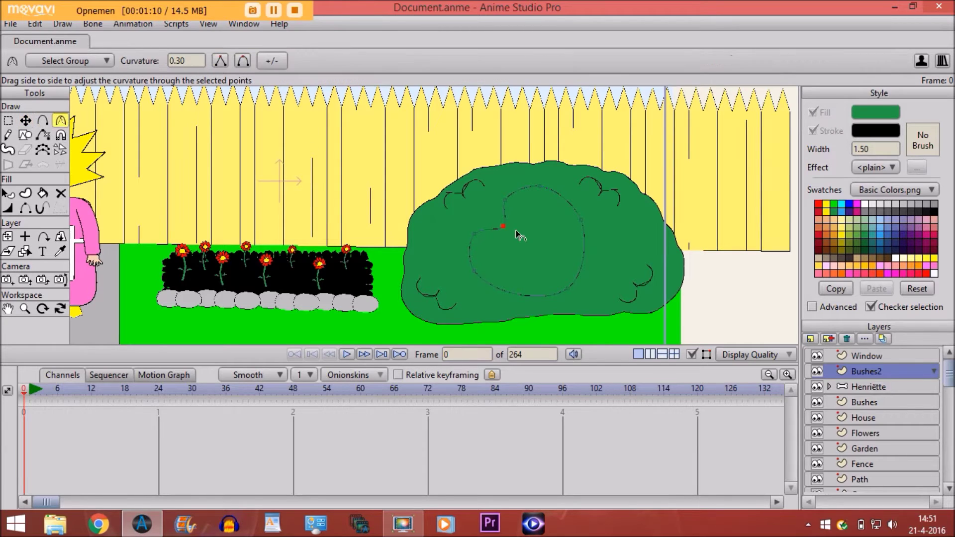
drag(507, 223, 103, 212)
Reposition the top, left and notch points to reshape the left side of the new bush outline into two lobes
click(26, 120)
click(526, 185)
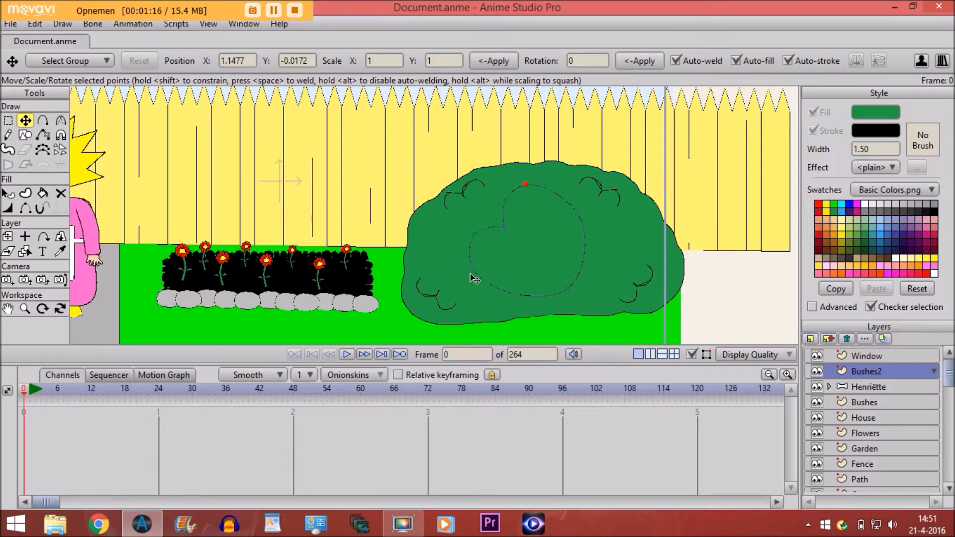
click(473, 236)
drag(472, 242, 528, 180)
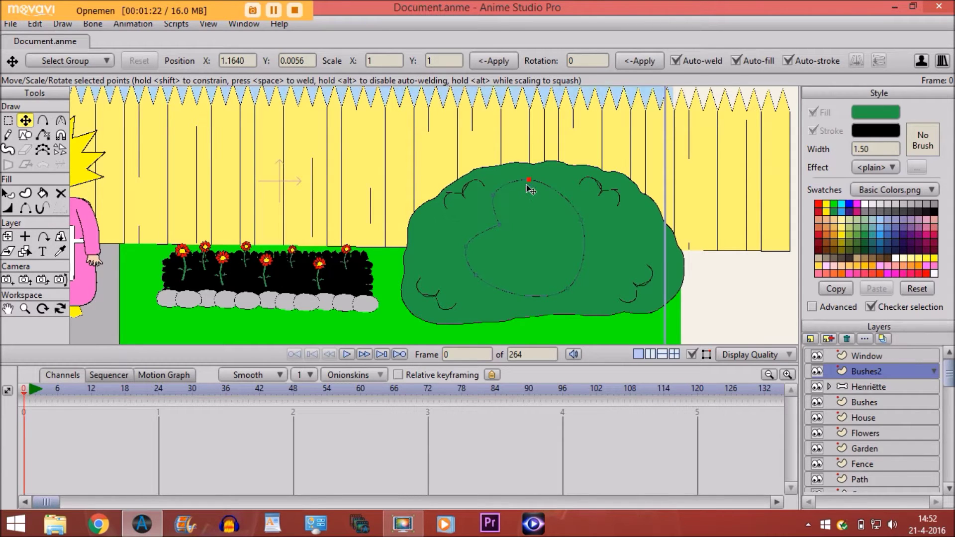
drag(496, 234, 496, 226)
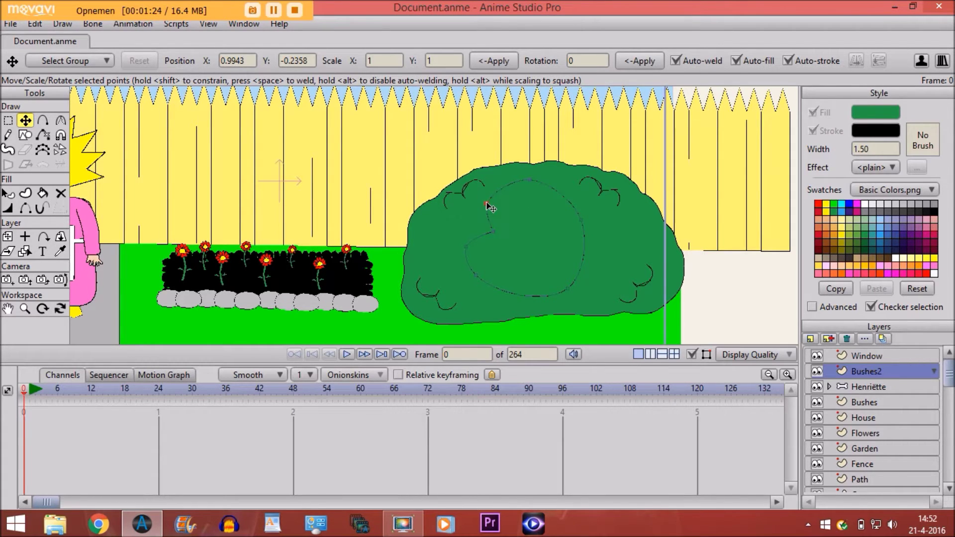
drag(495, 228, 489, 232)
drag(528, 181, 521, 185)
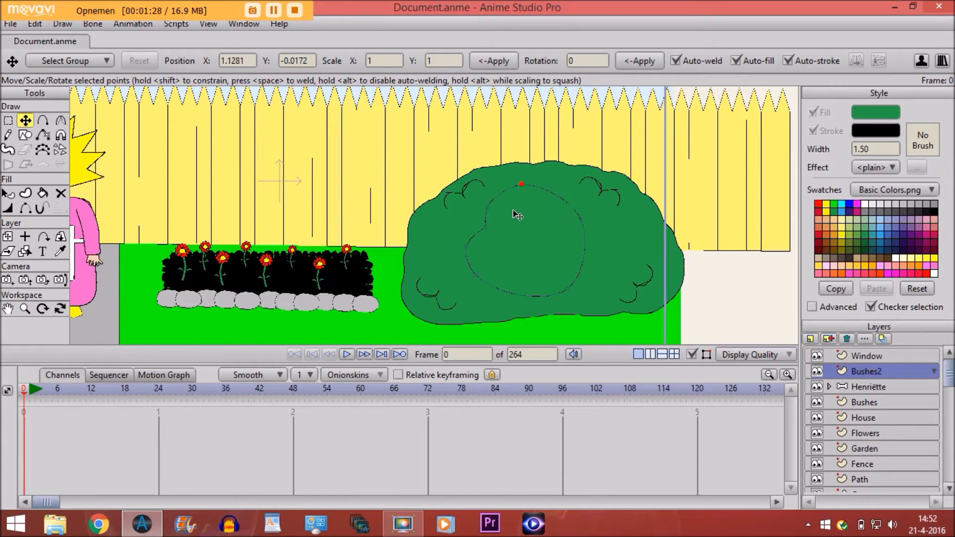
click(474, 278)
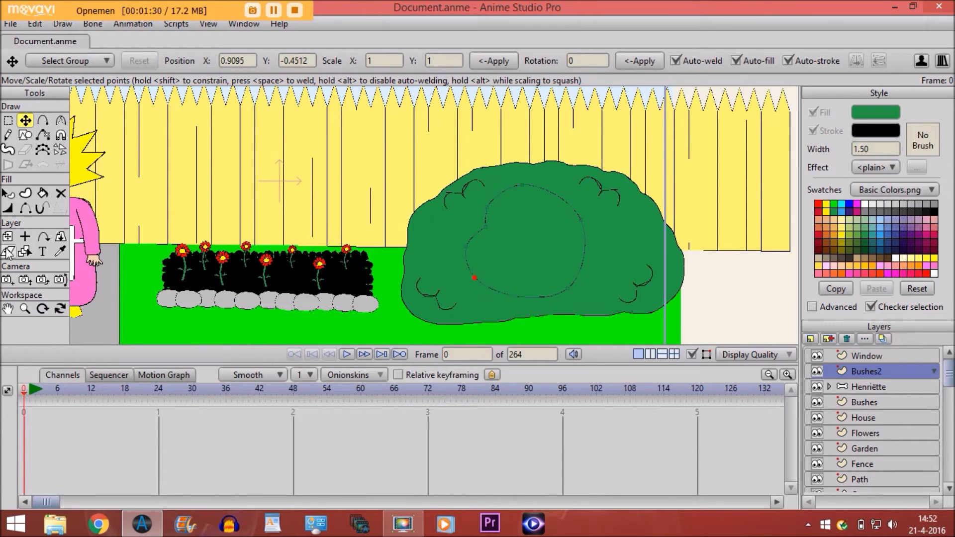
Hide the bottom, right and upper-right edges of the new bush outline, and check the result with the editing overlay off
click(9, 312)
scroll(419, 290, up, 5)
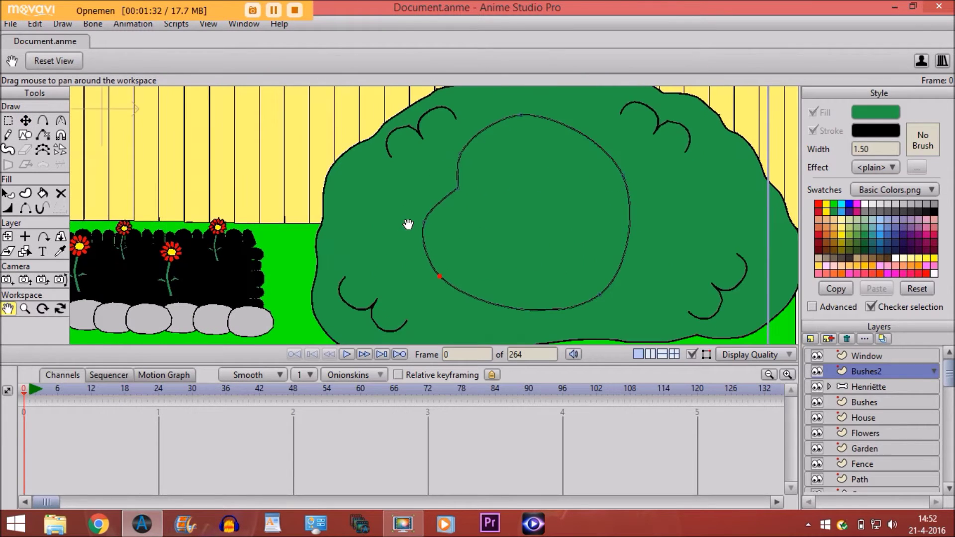
click(25, 207)
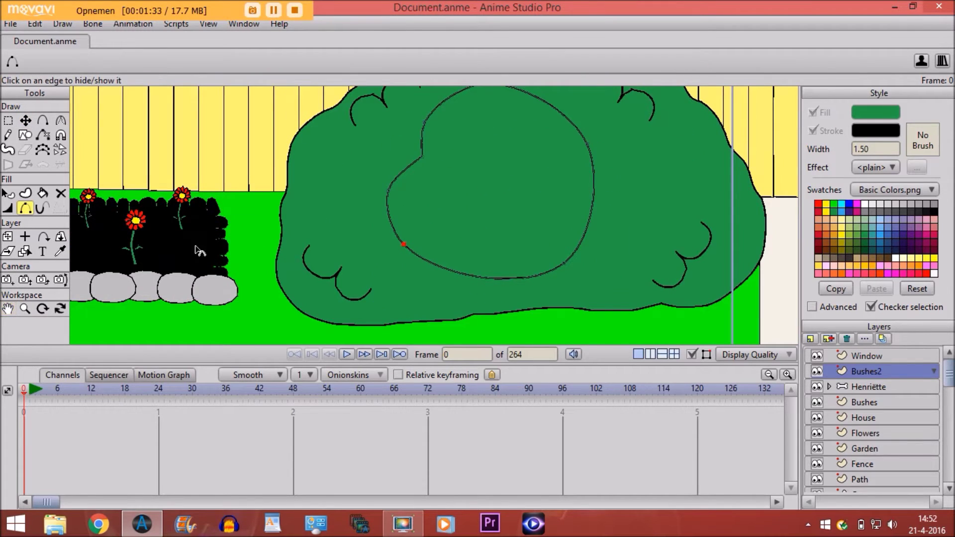
click(464, 274)
click(577, 249)
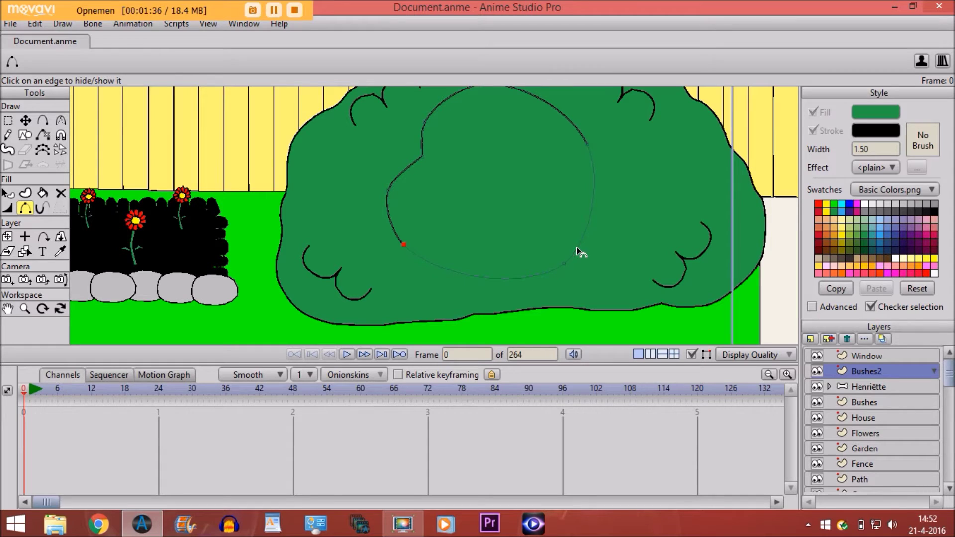
click(564, 114)
click(8, 308)
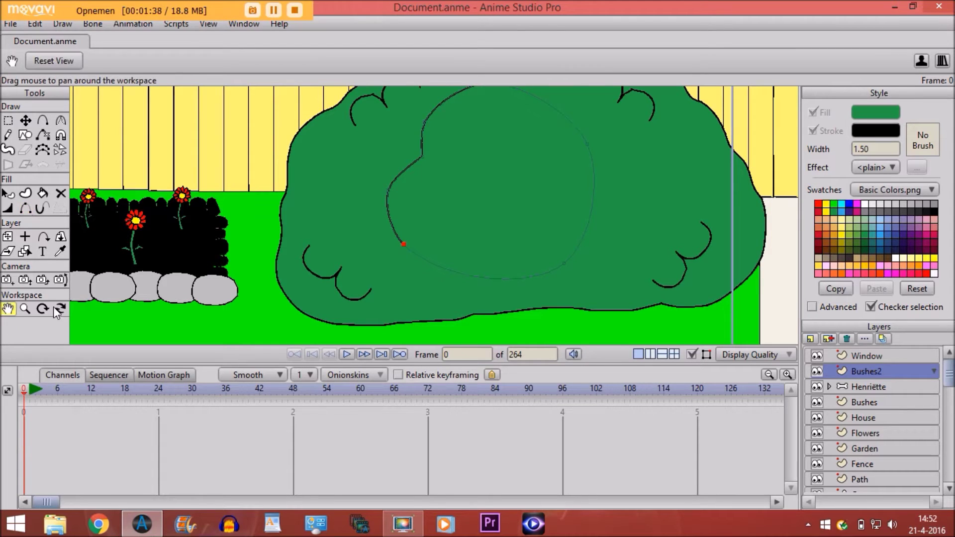
drag(295, 284, 287, 342)
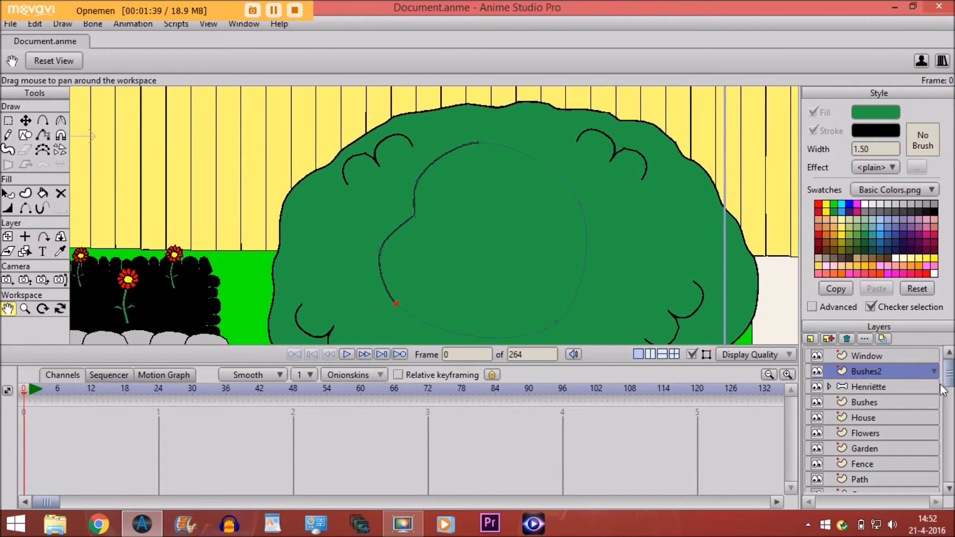
click(691, 355)
click(688, 355)
Select all points of the new bush shape, enlarge it slightly and move it a little lower within the large bush
click(26, 121)
key(ctrl+a)
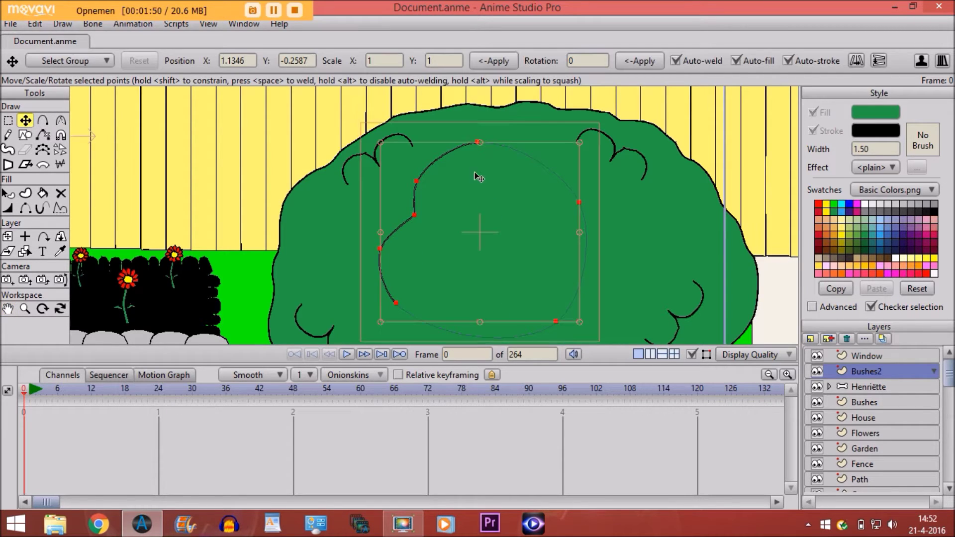
drag(381, 145, 372, 135)
drag(504, 188, 510, 212)
Move the woman character's layer to the bush and rotate it to about -117°, so her head goes behind the Bushes2 shape
scroll(510, 212, down, 3)
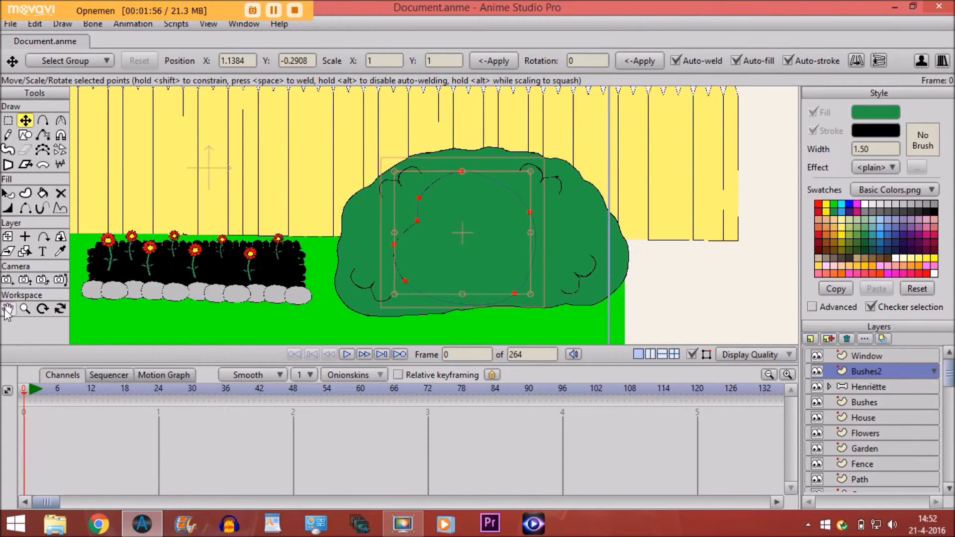
click(7, 309)
drag(368, 247, 509, 230)
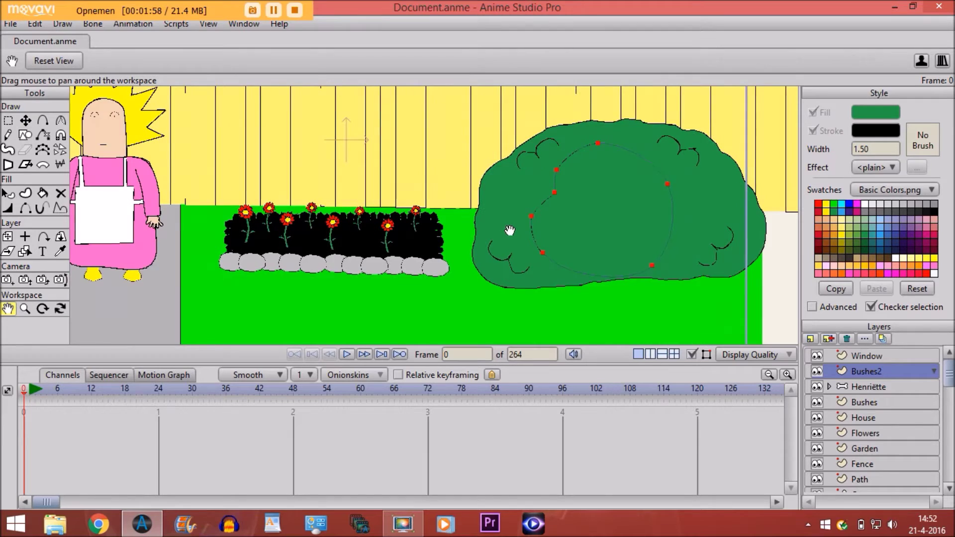
click(895, 387)
click(7, 163)
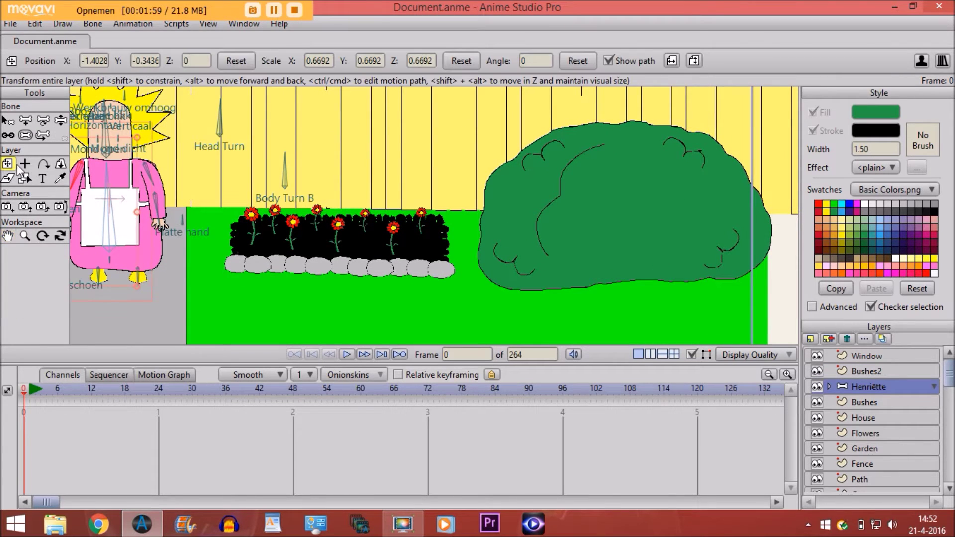
drag(158, 196, 534, 192)
drag(357, 141, 479, 158)
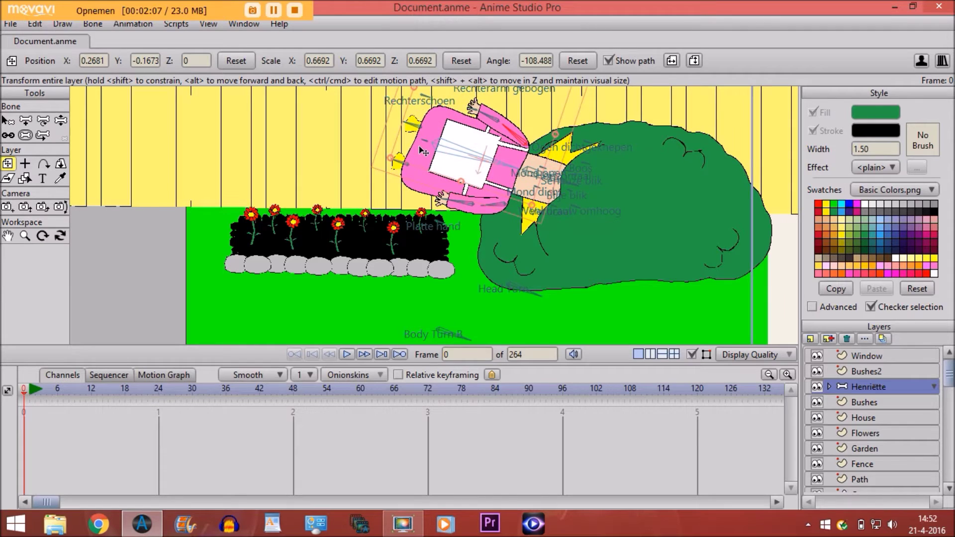
drag(390, 164, 390, 153)
drag(470, 163, 547, 182)
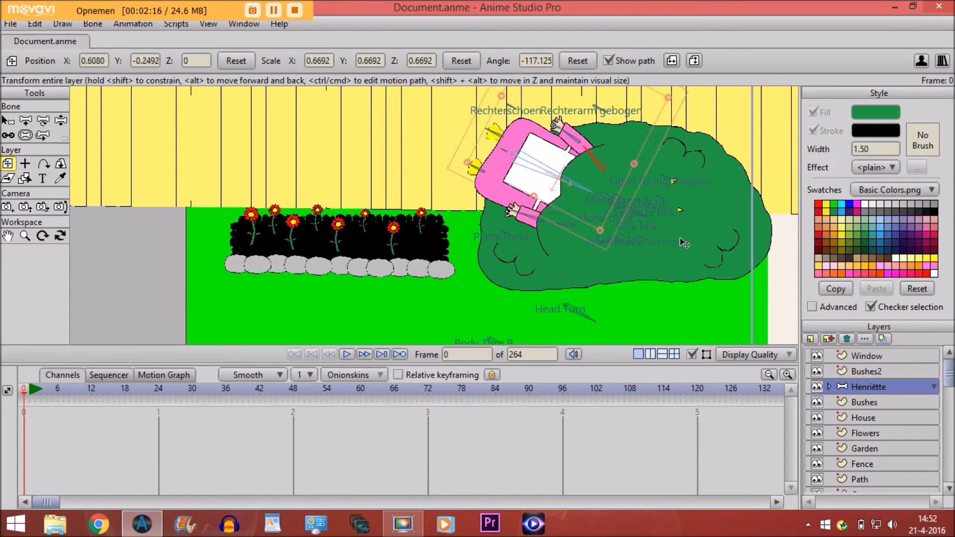
Enlarge the whole Bushes2 outline slightly by scaling all its points around their centre
click(852, 396)
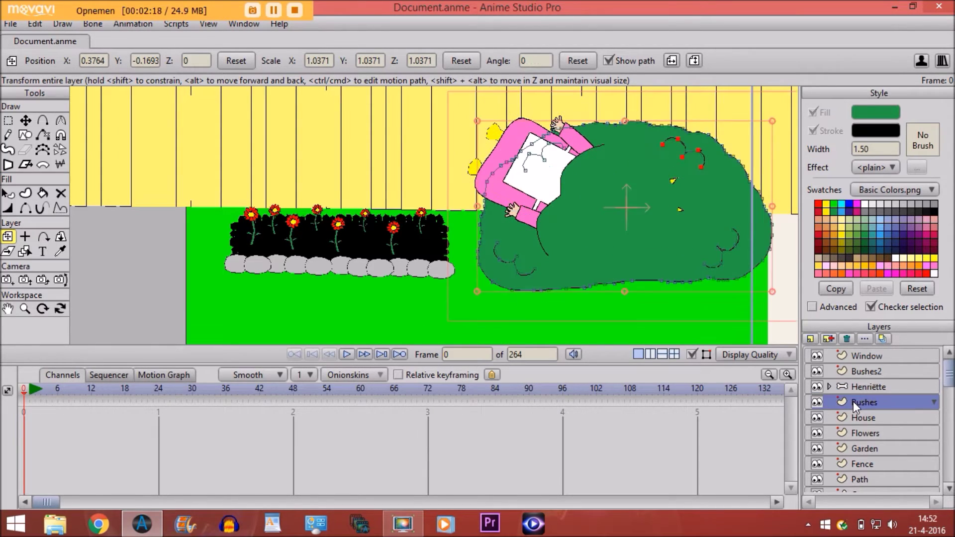
click(851, 372)
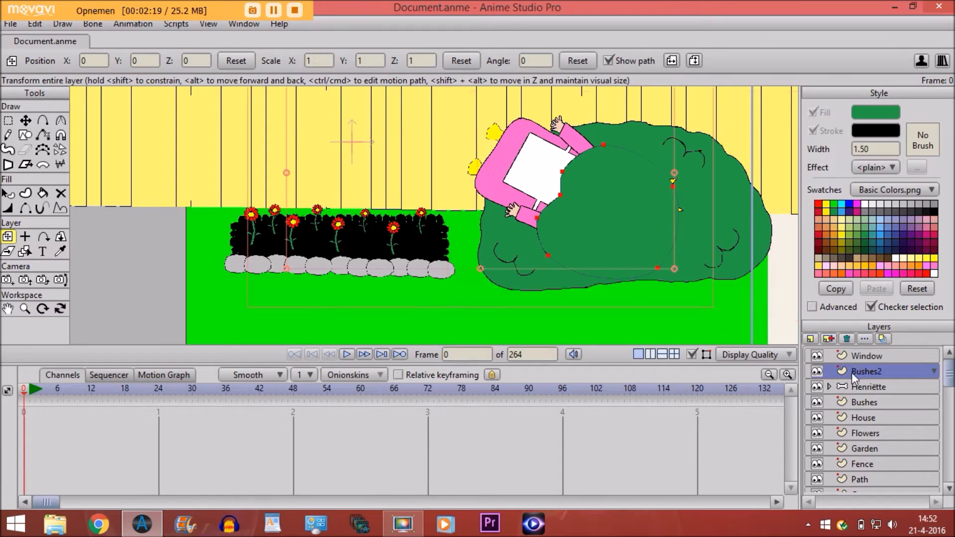
click(25, 120)
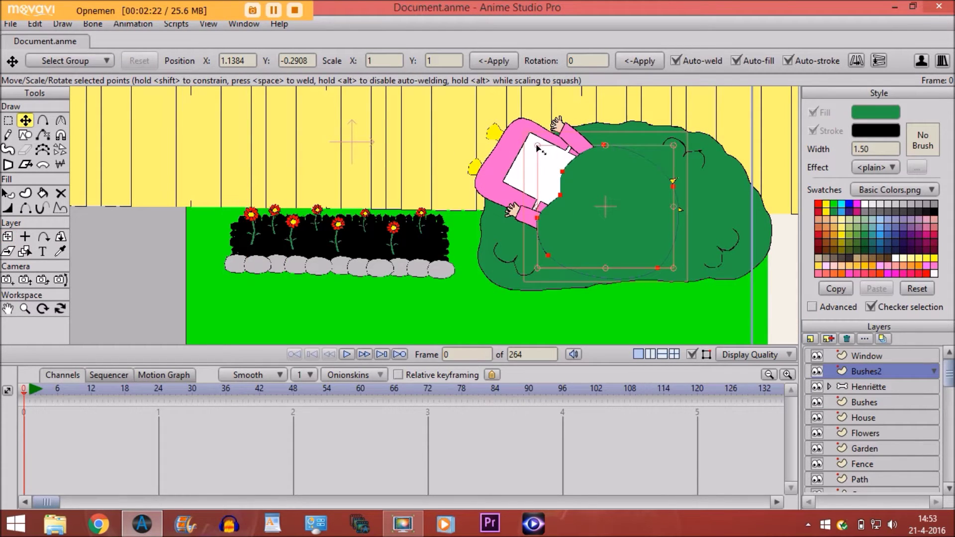
click(604, 146)
drag(604, 145, 605, 137)
click(646, 294)
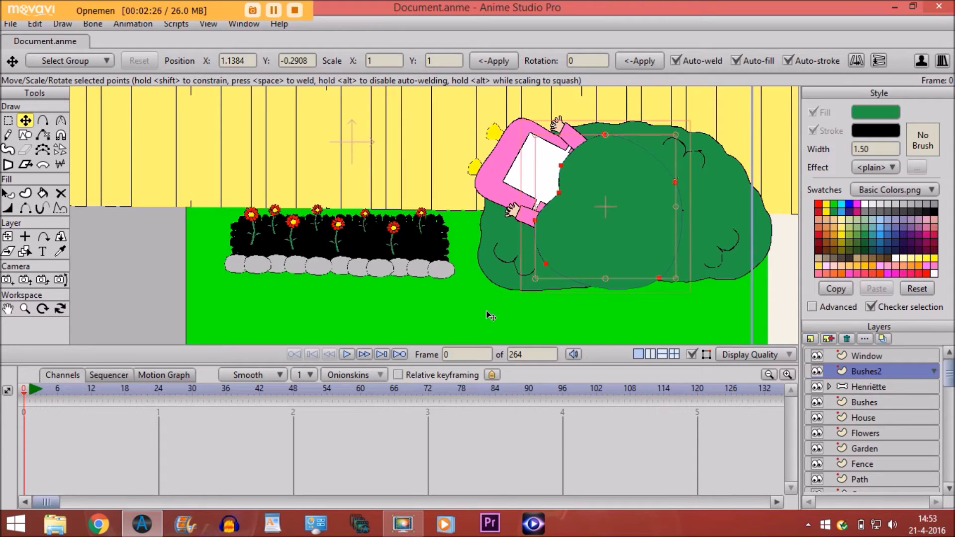
Reposition the lower-right and upper-right points of the Bushes2 outline so its right side stays inside the large bush
click(658, 279)
drag(659, 279, 669, 259)
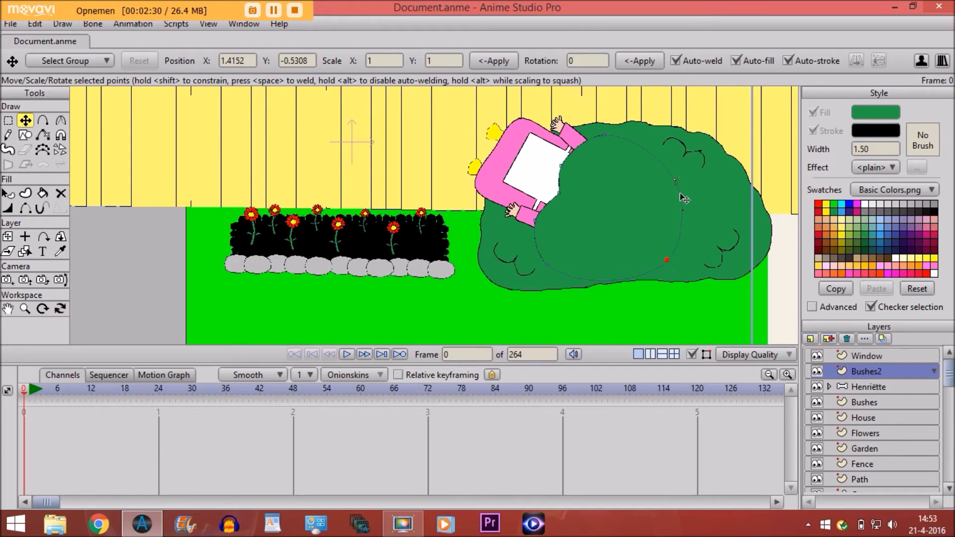
drag(681, 193, 703, 192)
drag(682, 268, 681, 265)
Move the woman character's layer back onto the grey path beside the flower bed and rotate her upright
click(893, 389)
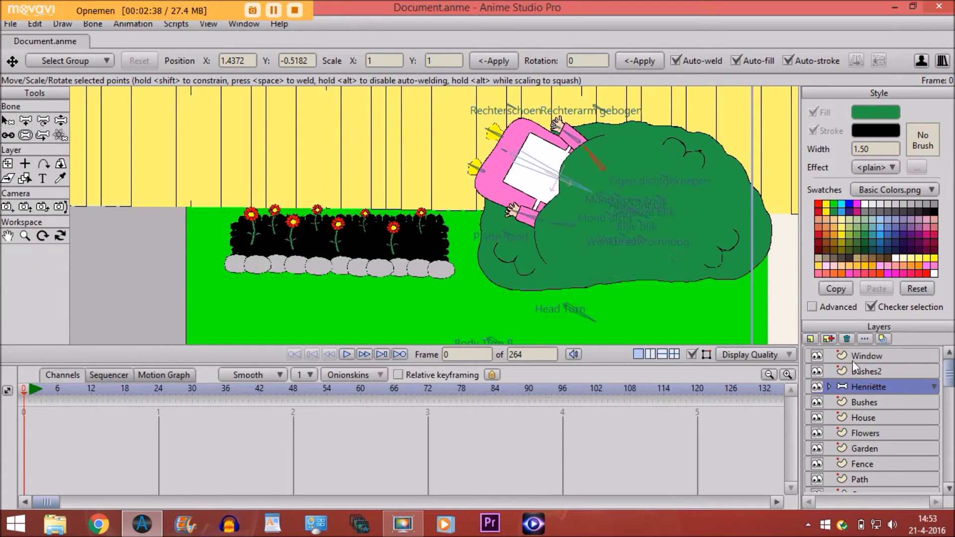
click(7, 164)
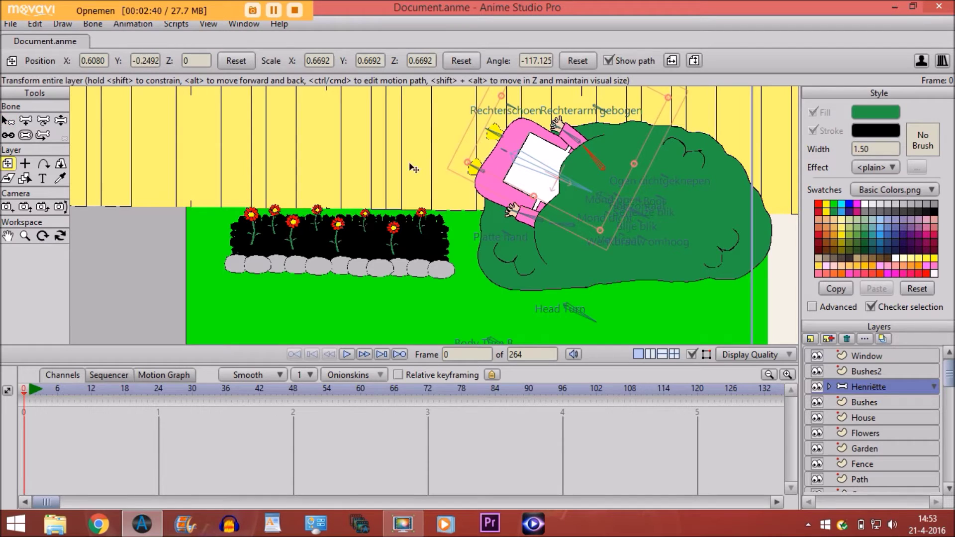
drag(481, 169, 145, 293)
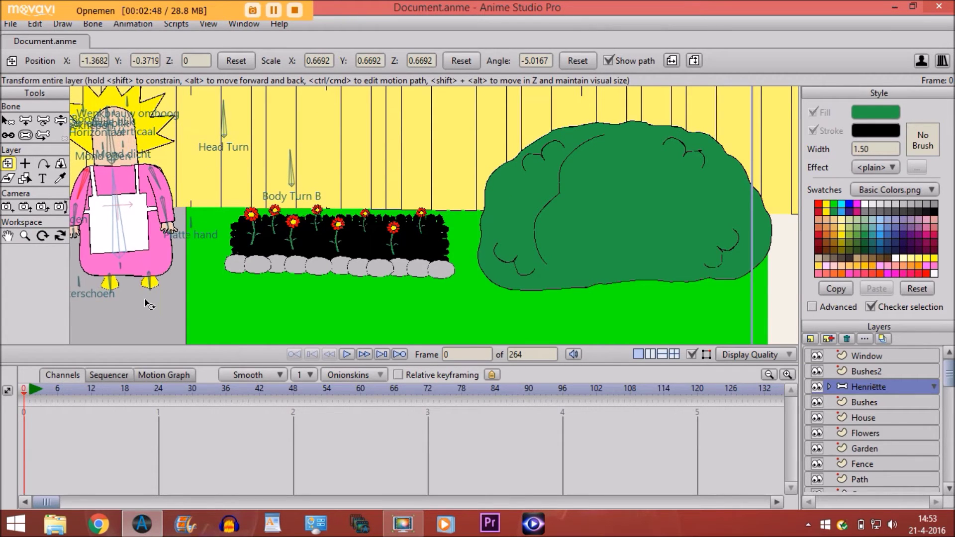
click(7, 236)
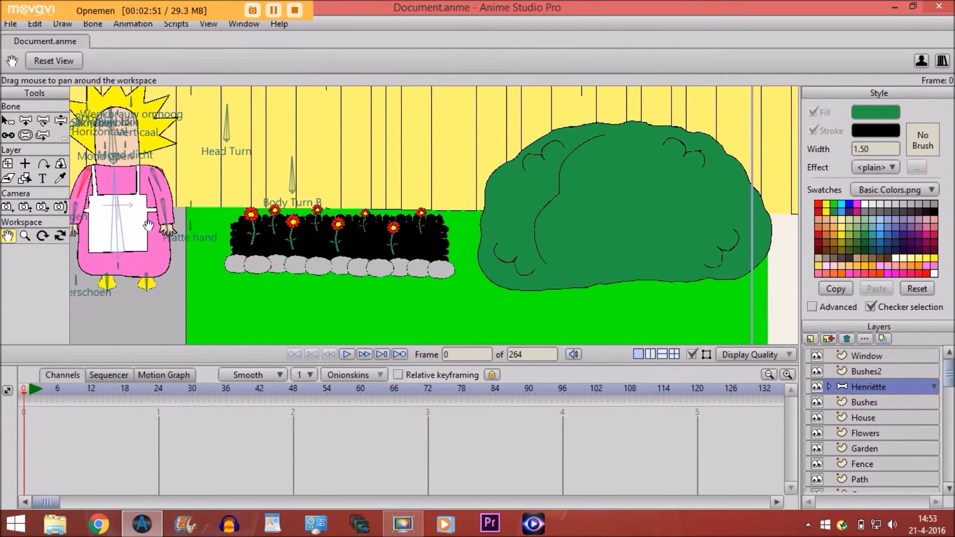
scroll(343, 232, down, 3)
drag(343, 232, 334, 243)
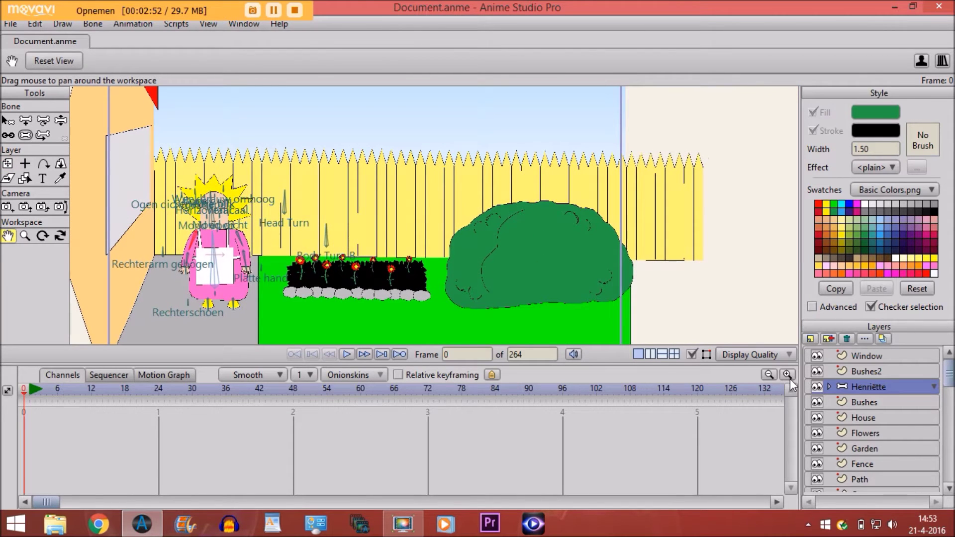
Make the Bushes2 layer invisible at frame 0 through its layer settings
double_click(838, 372)
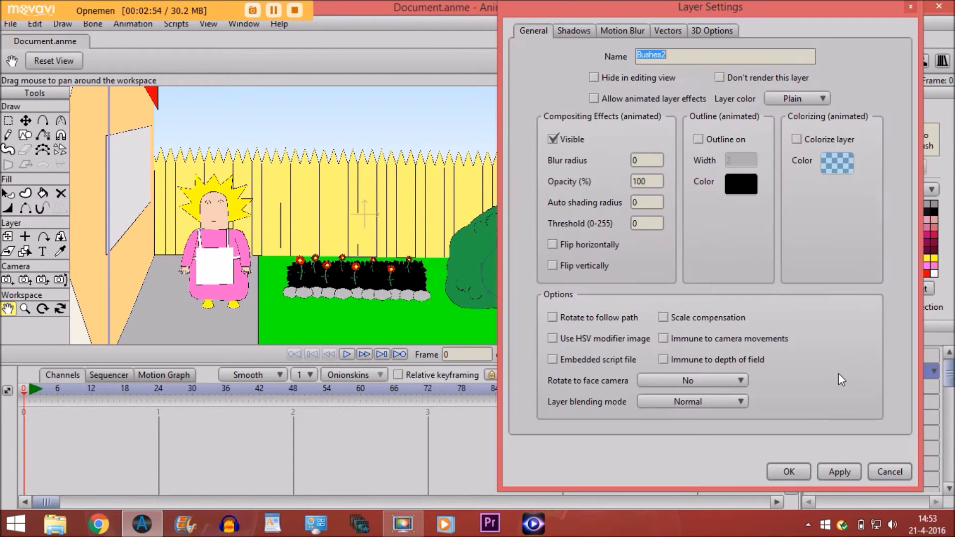
click(796, 472)
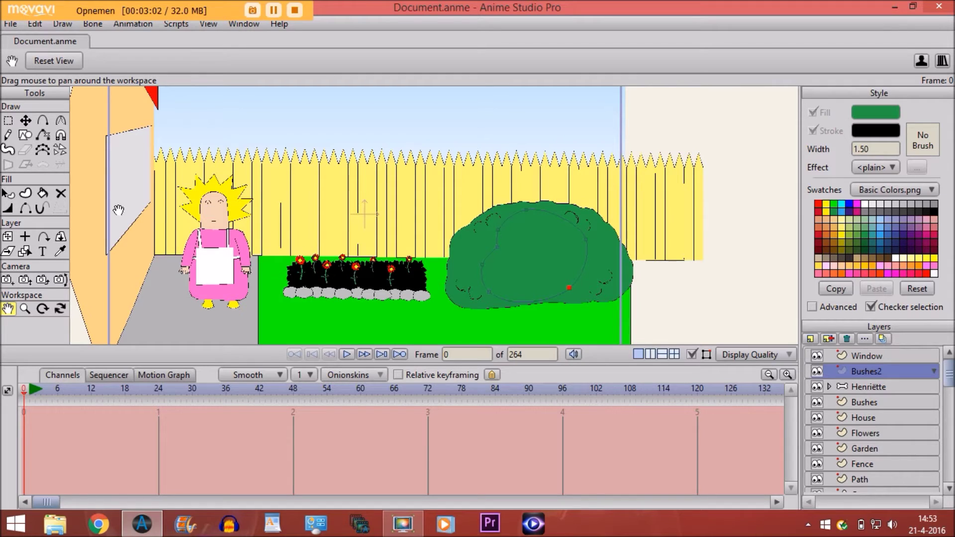
Add a particle layer named Leaves above the Bushes2 layer
click(810, 338)
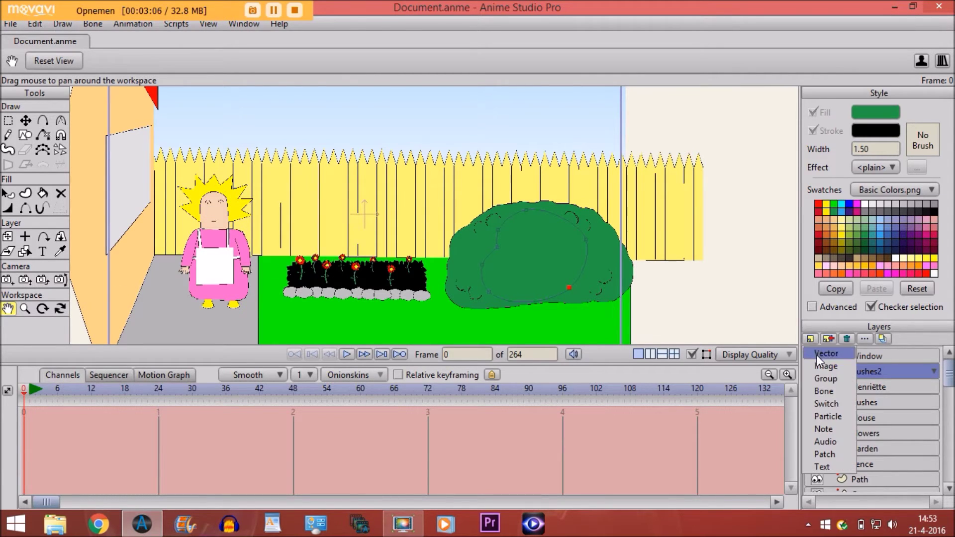
click(822, 416)
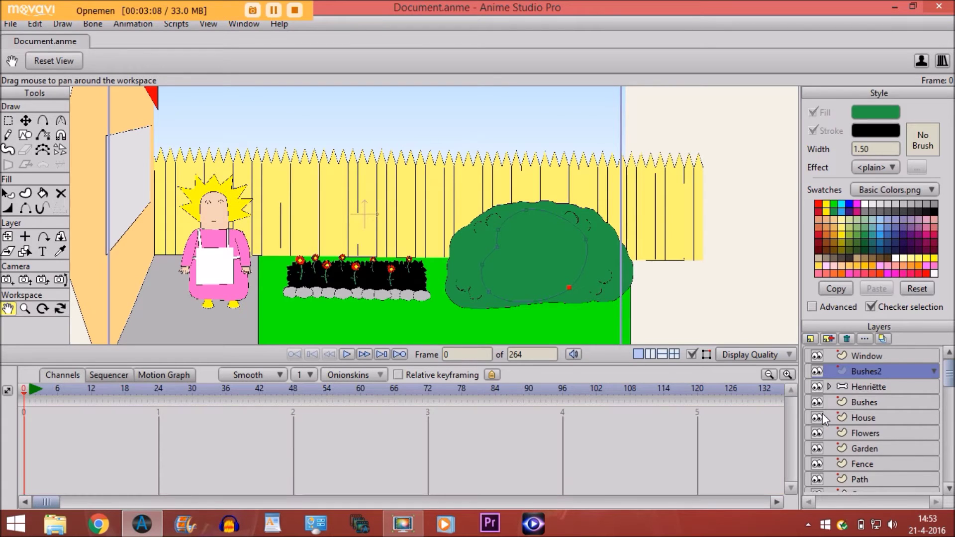
text(L)
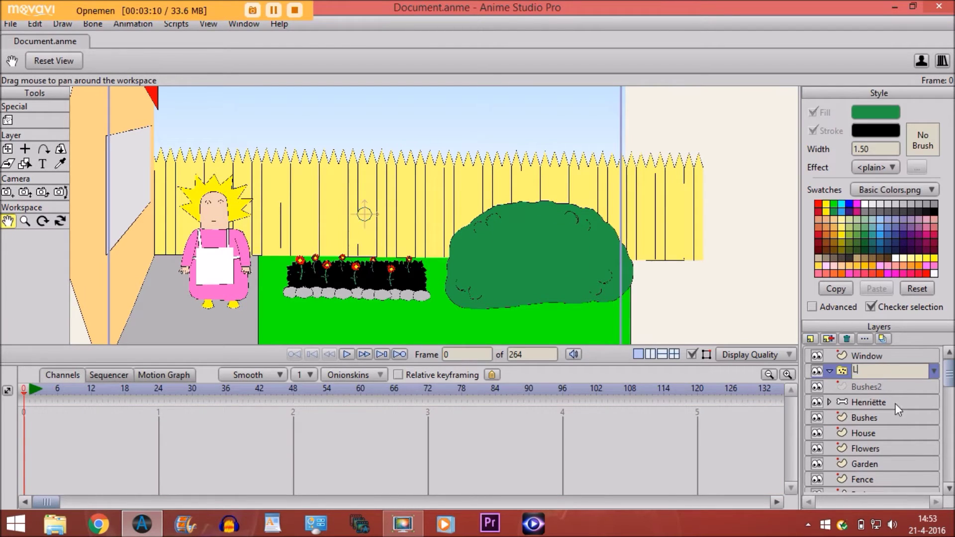
text(eaves)
key(Return)
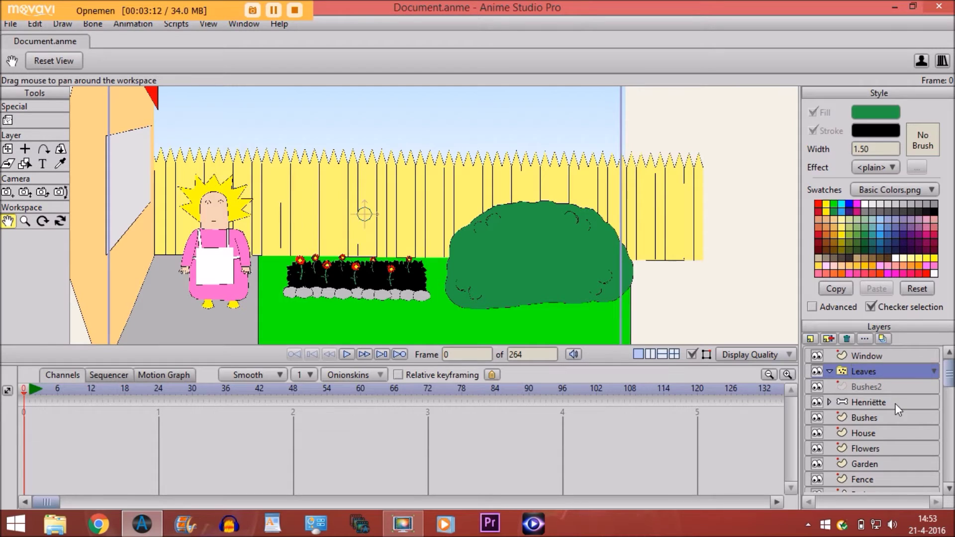
Add a vector layer with its default name and nest it inside the Leaves particle layer
click(811, 340)
click(816, 353)
key(Return)
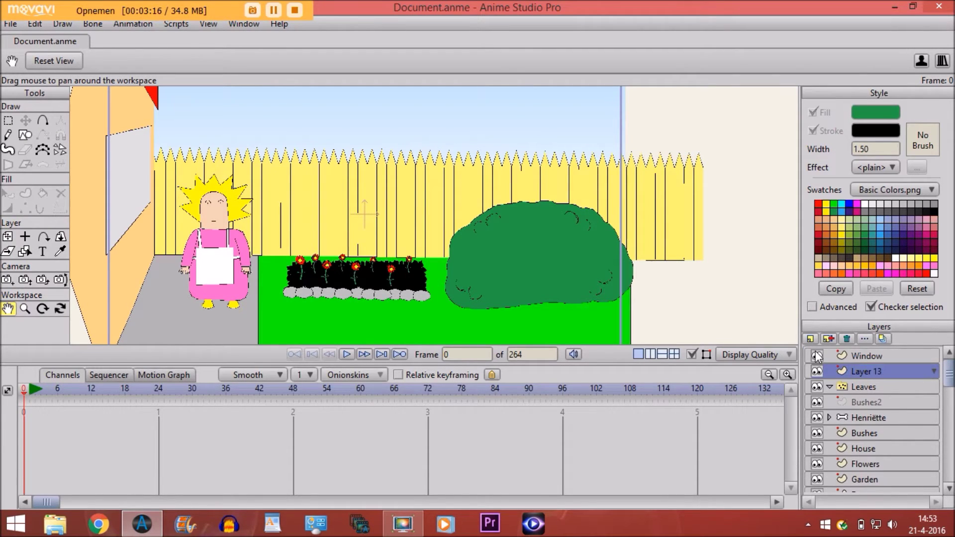
drag(854, 371, 854, 388)
Draw a small flat ellipse over the bush on the nested layer and sharpen its left point to curvature 0
scroll(356, 219, up, 5)
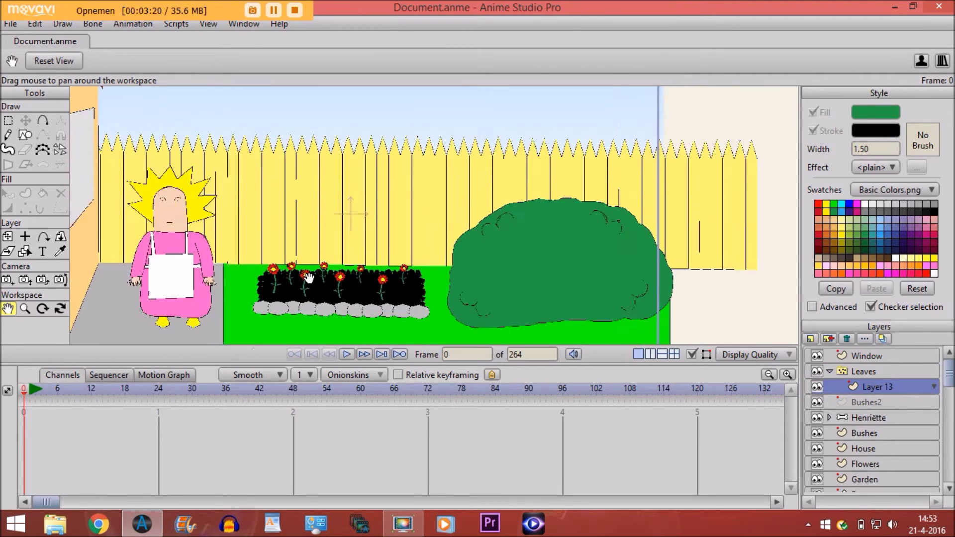
drag(545, 249, 454, 260)
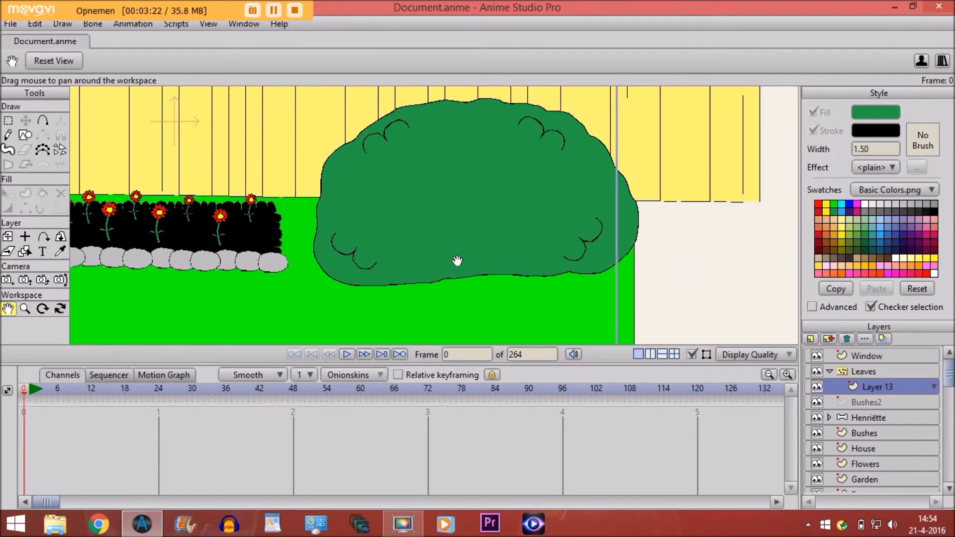
scroll(461, 258, up, 2)
click(25, 135)
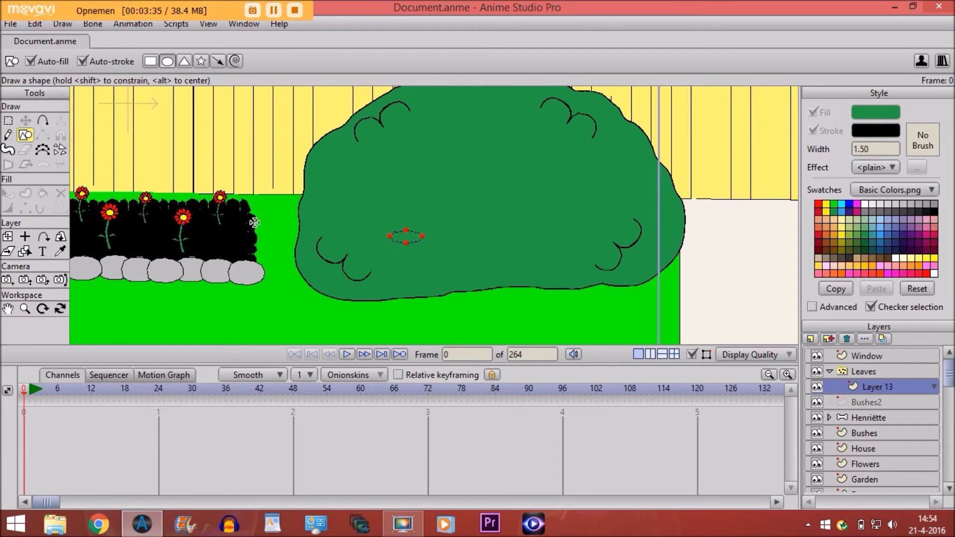
click(25, 121)
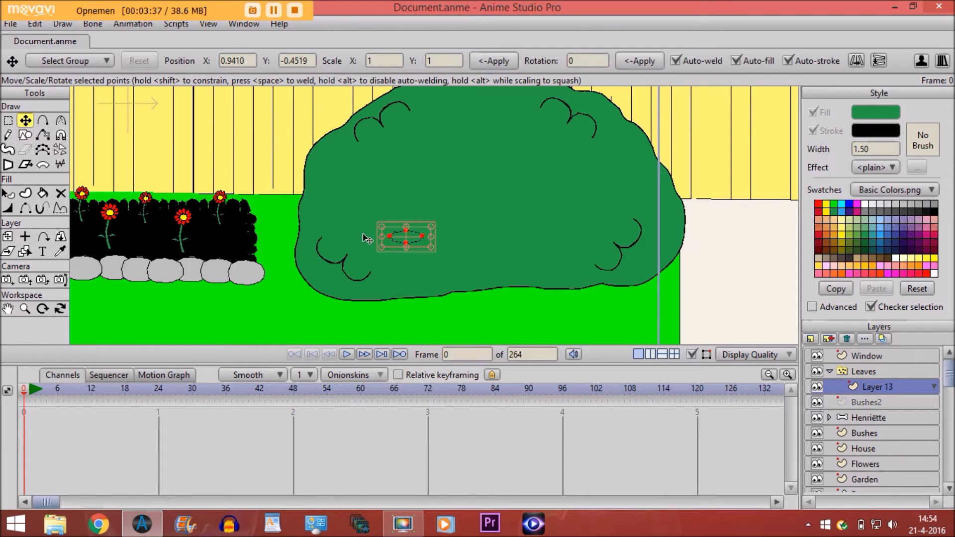
click(390, 237)
click(61, 120)
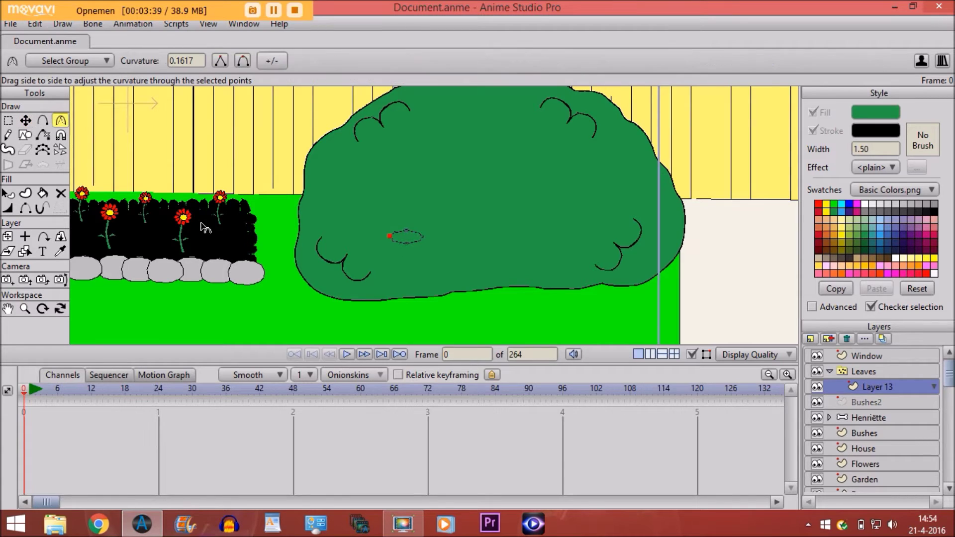
scroll(346, 271, up, 3)
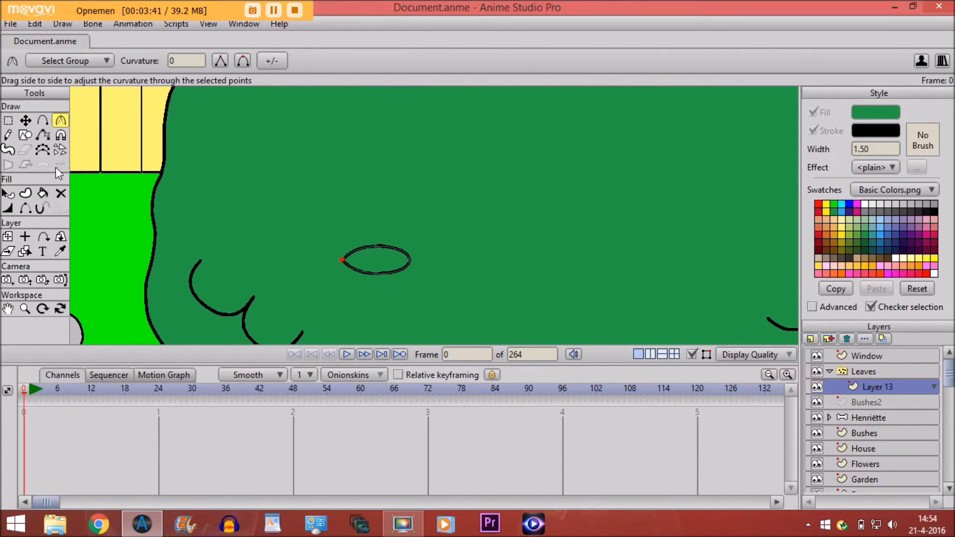
Reposition the ellipse's points to bend it into an arched leaf shape with lowered ends
click(25, 121)
drag(351, 268, 348, 288)
drag(407, 268, 407, 272)
Add a short curved stem to the right end of the leaf and apply a black stroke to it
click(43, 120)
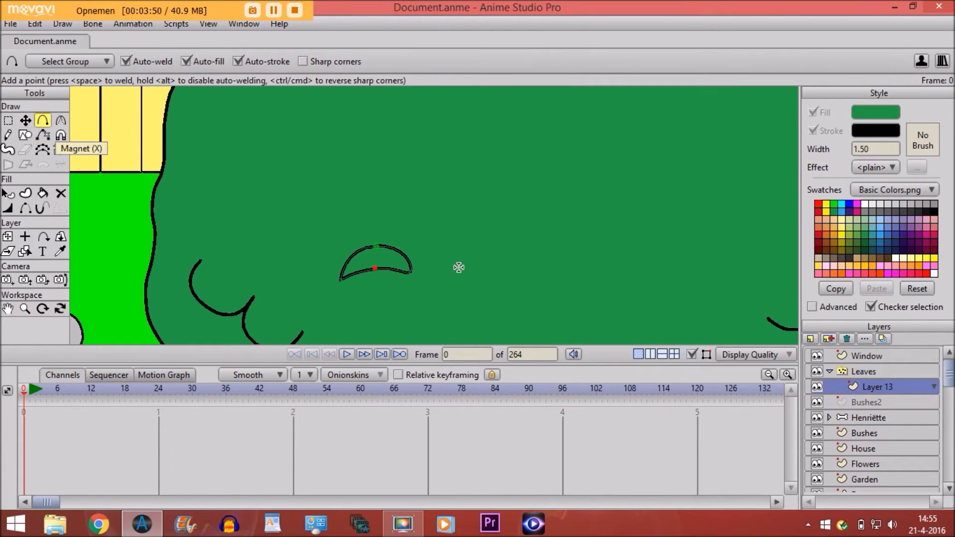
click(422, 288)
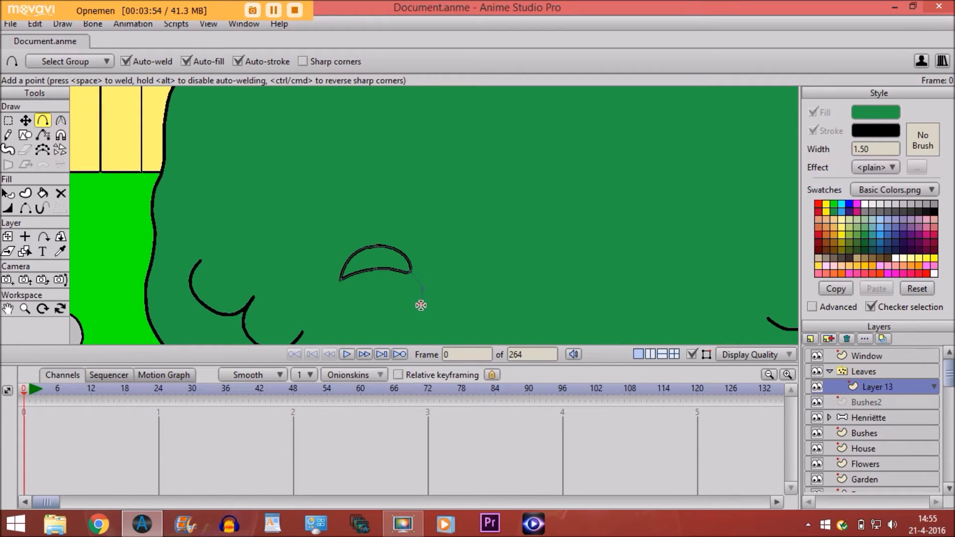
click(43, 193)
drag(418, 277, 424, 307)
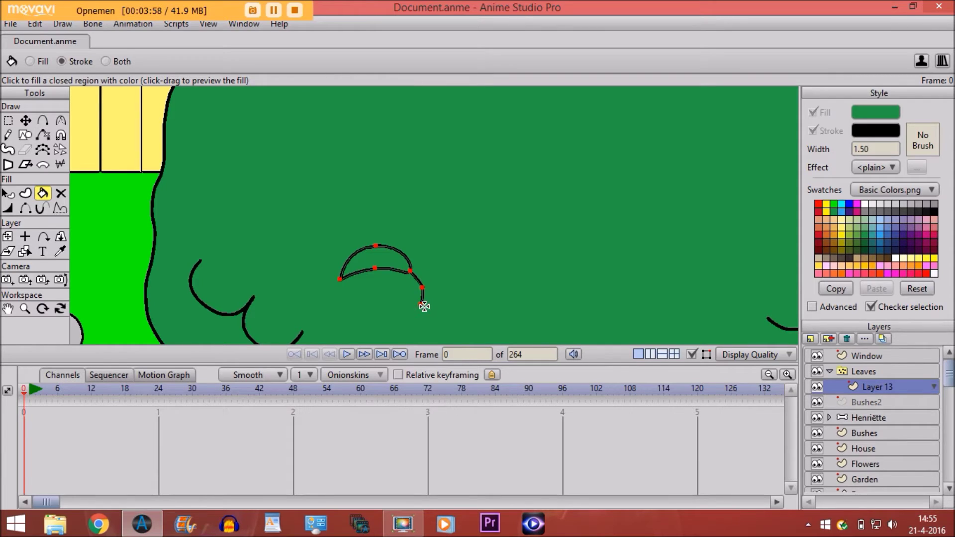
Move the leaf with its stem slightly and scale it down
click(29, 122)
drag(384, 283, 394, 286)
scroll(396, 287, down, 3)
scroll(396, 287, up, 1)
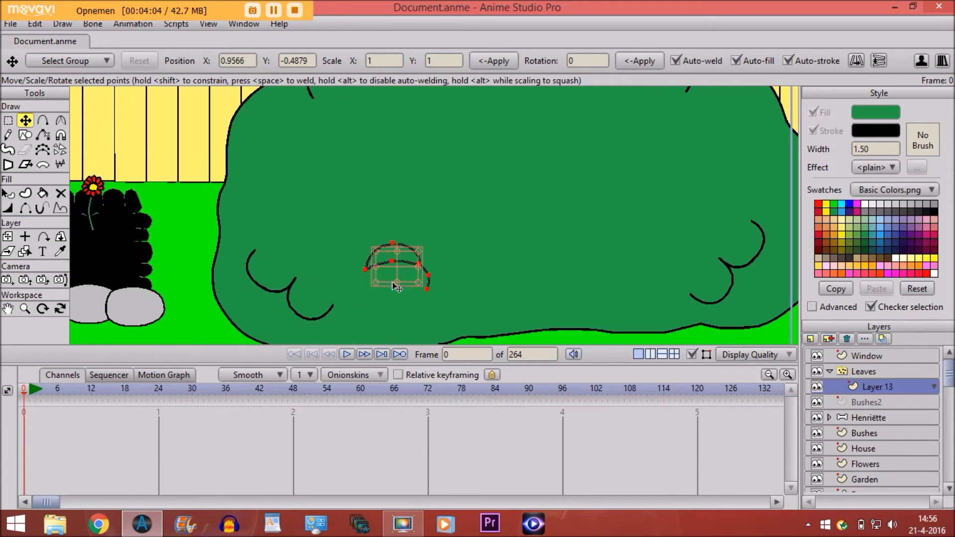
mouse_move(375, 254)
mouse_down()
mouse_move(390, 262)
mouse_move(382, 258)
mouse_up()
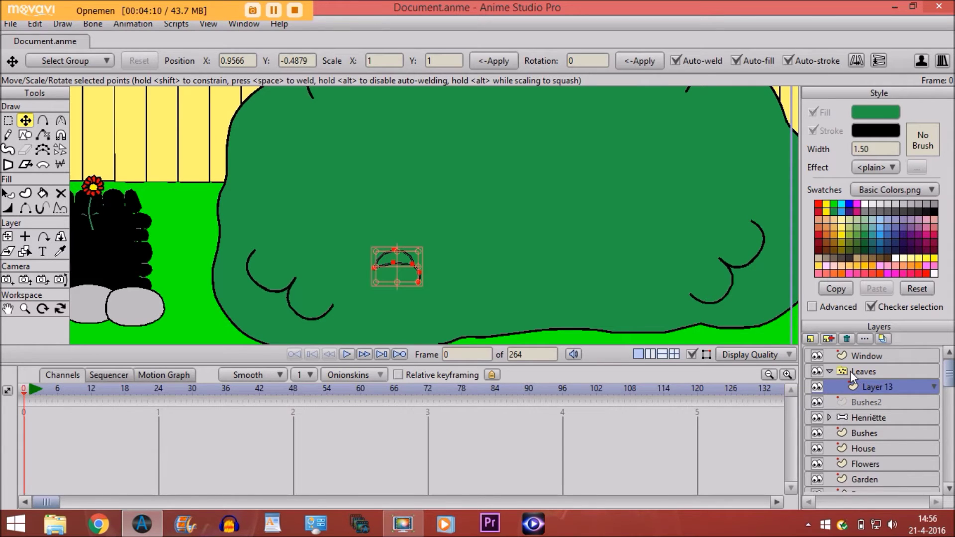
Play the animation with the Leaves particle layer selected to examine how the leaves move across the scene
click(850, 371)
scroll(528, 248, down, 4)
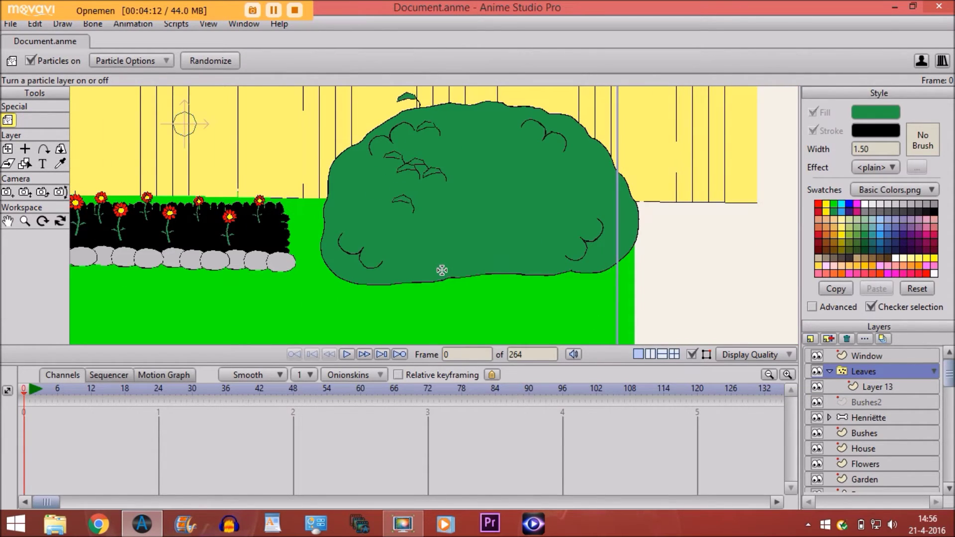
key(space)
scroll(442, 270, down, 2)
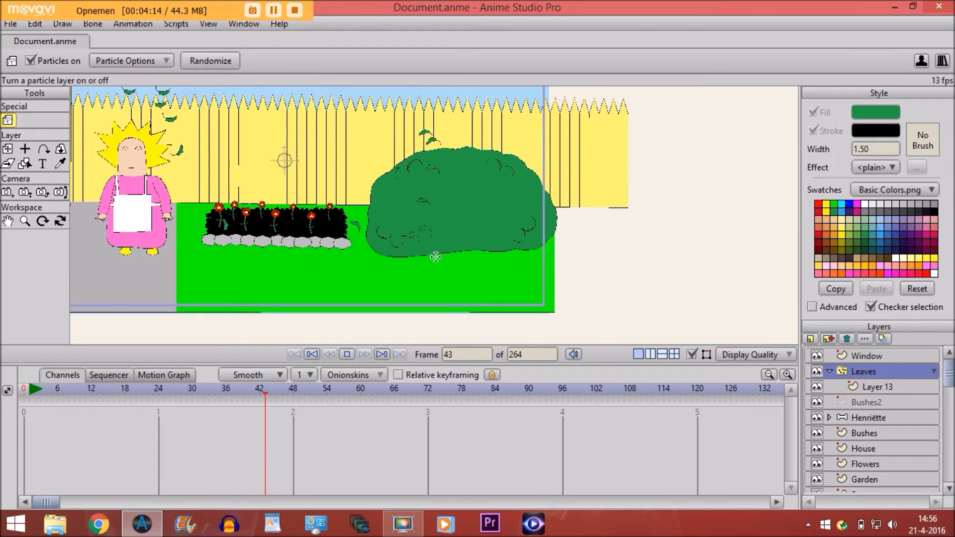
click(8, 224)
drag(454, 230, 482, 276)
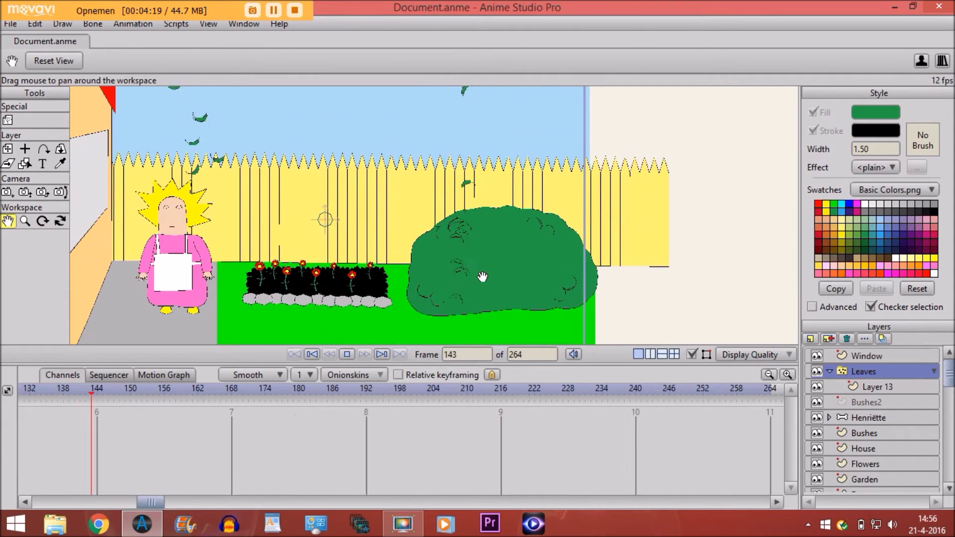
Set the particle count of the Leaves layer to 50
click(8, 121)
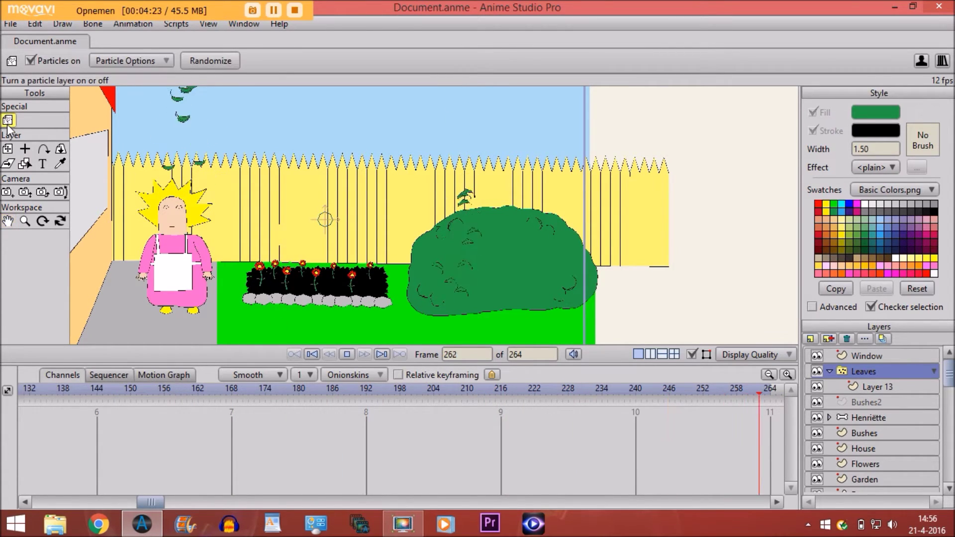
click(127, 64)
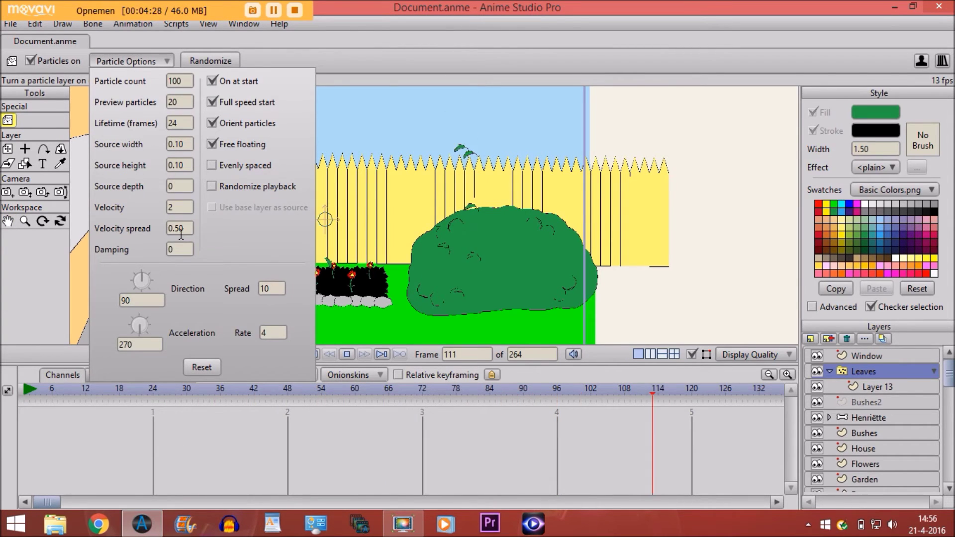
click(175, 81)
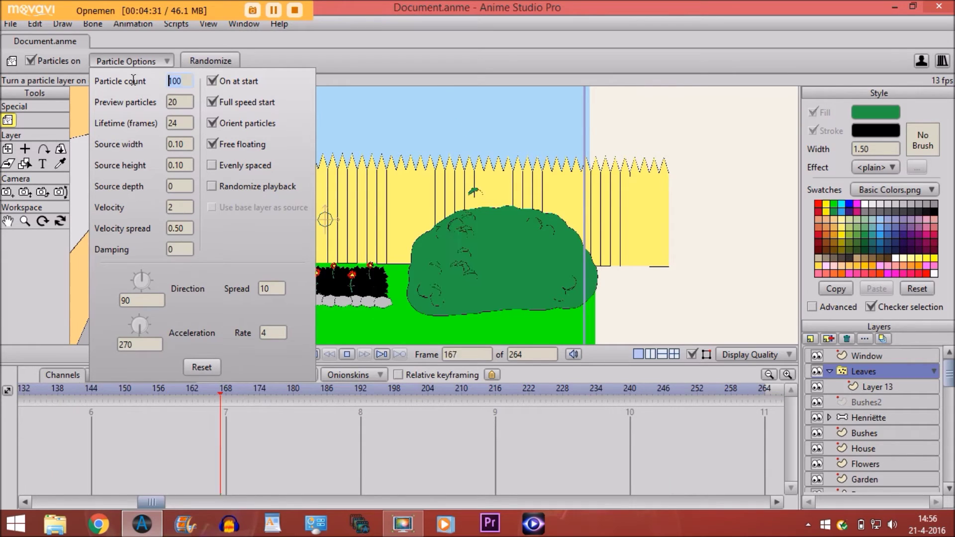
text(50)
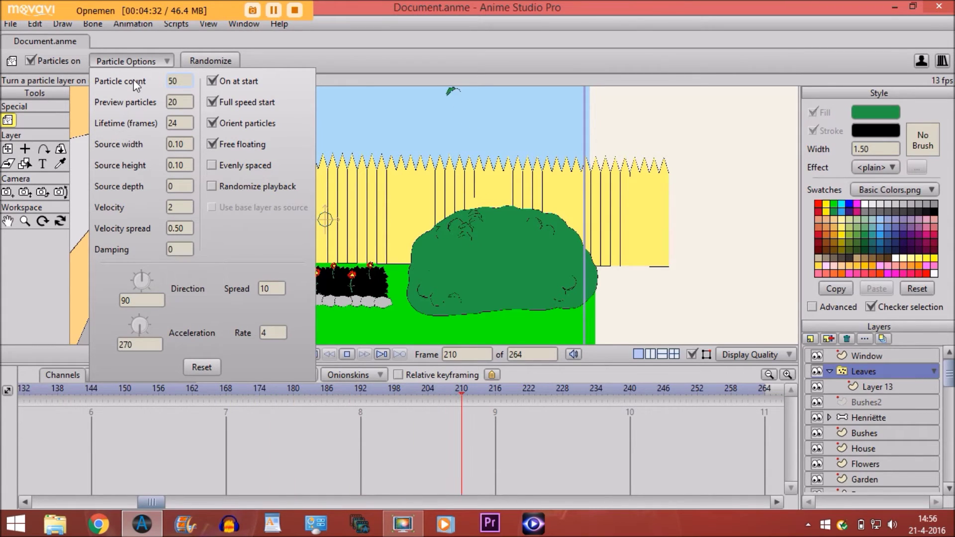
Set the Leaves layer's preview particles to 10 and the particle lifetime to 60 frames
key(Tab)
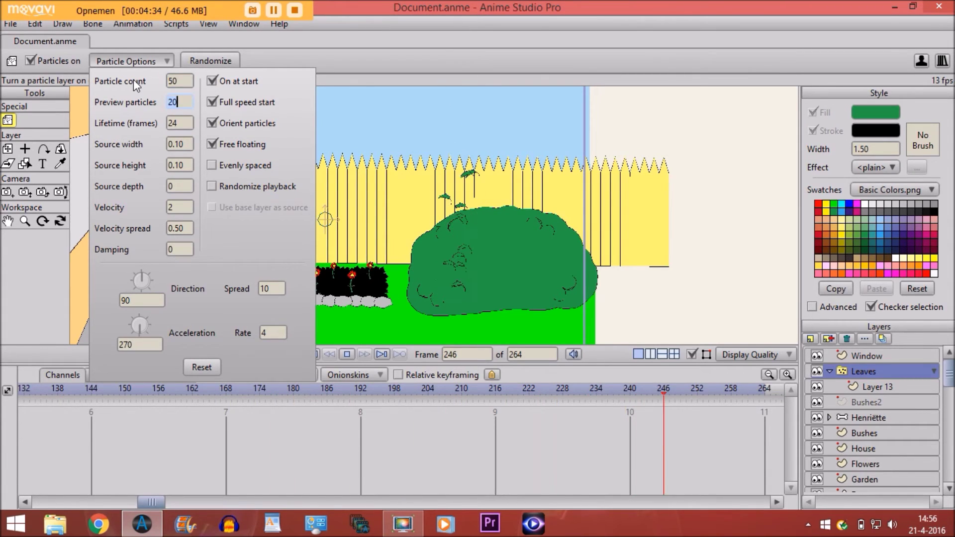
text(10)
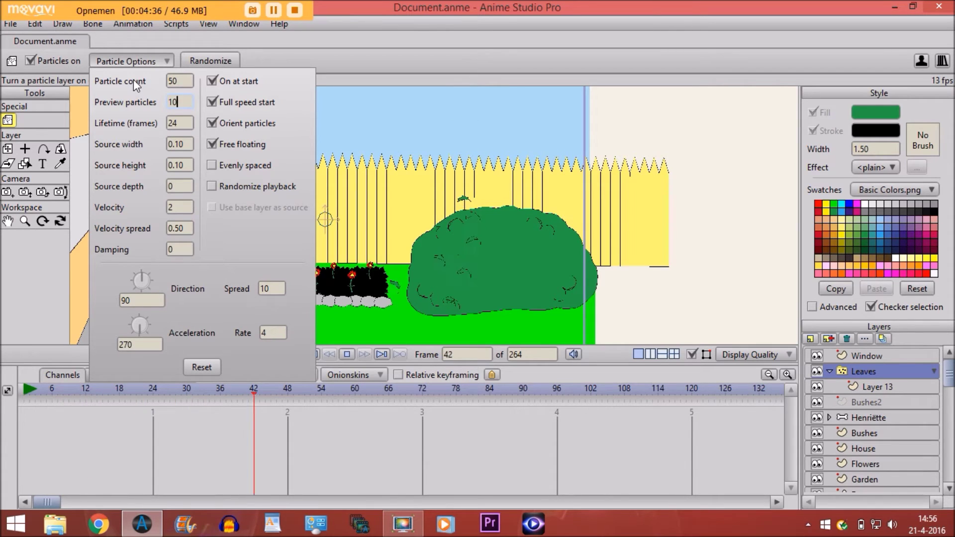
key(Tab)
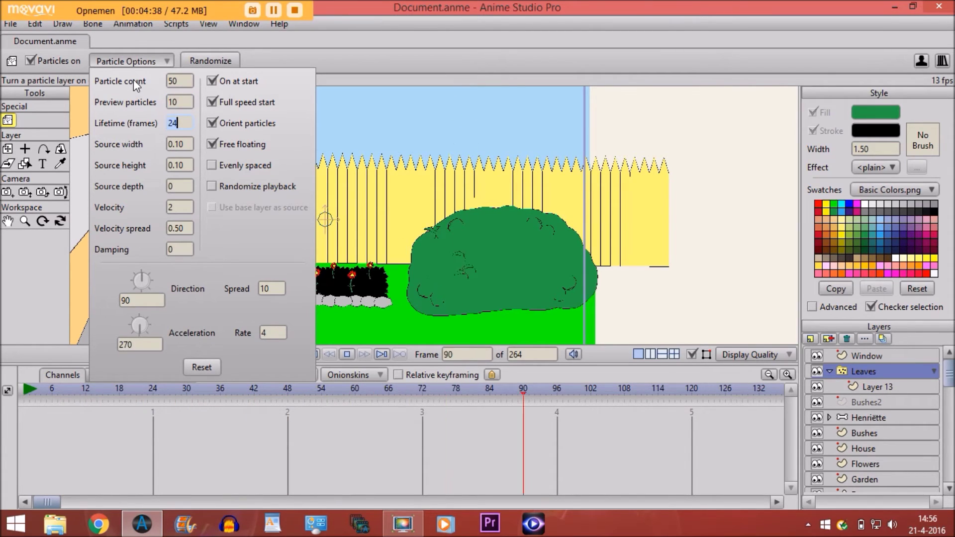
text(60)
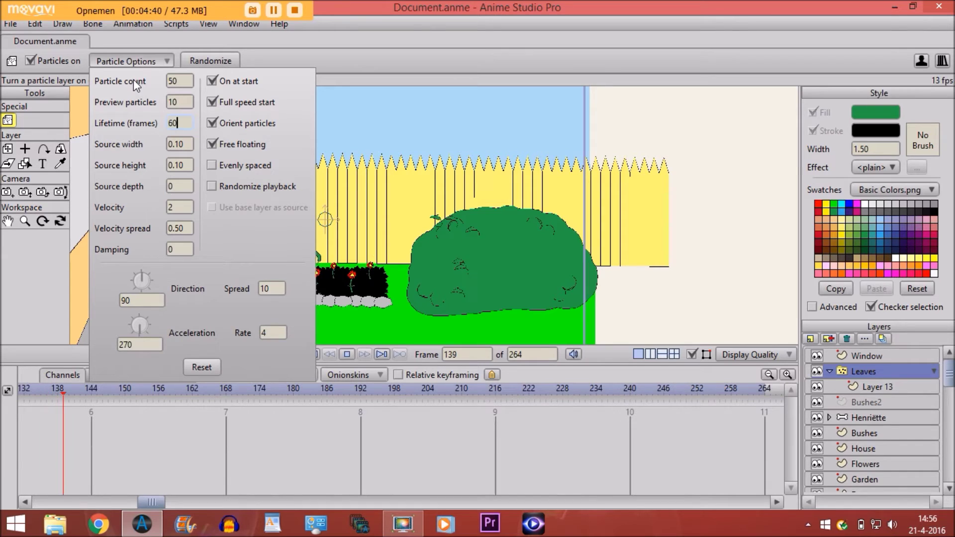
Set the particle source width to 0.40 and the source height to 0.50
key(Tab)
text(0.40)
key(Tab)
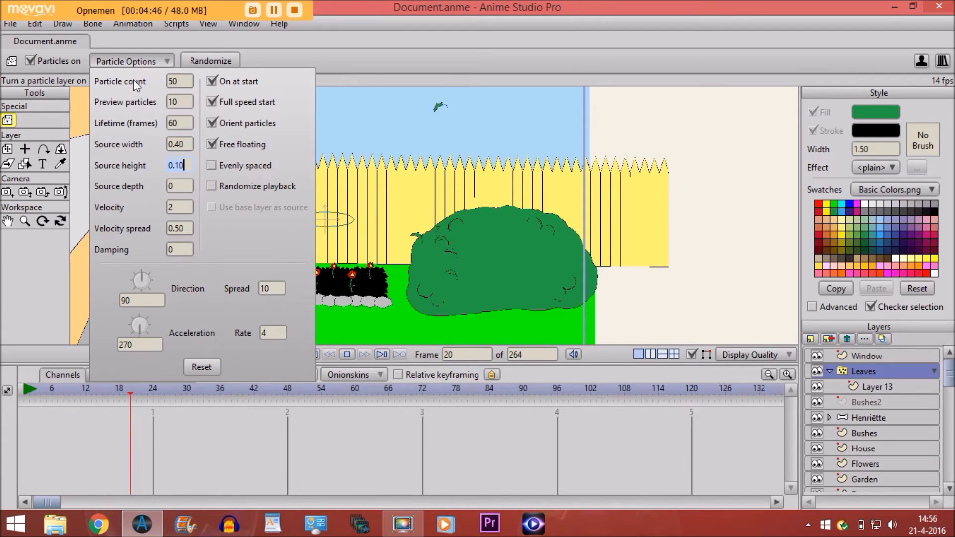
text(0.50)
key(Tab)
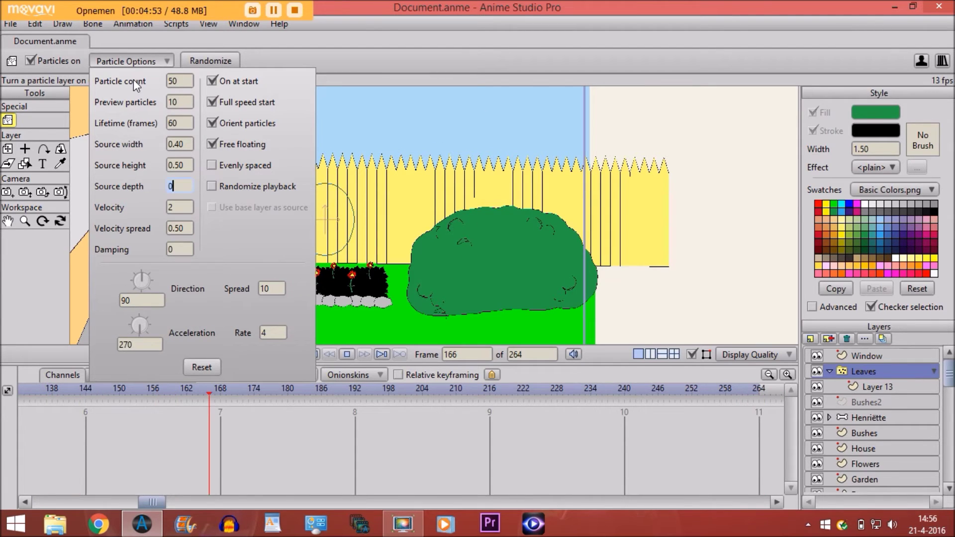
Set the particles' velocity spread to 0.05 and the direction spread to 70
key(Tab)
key(Tab)
text(0)
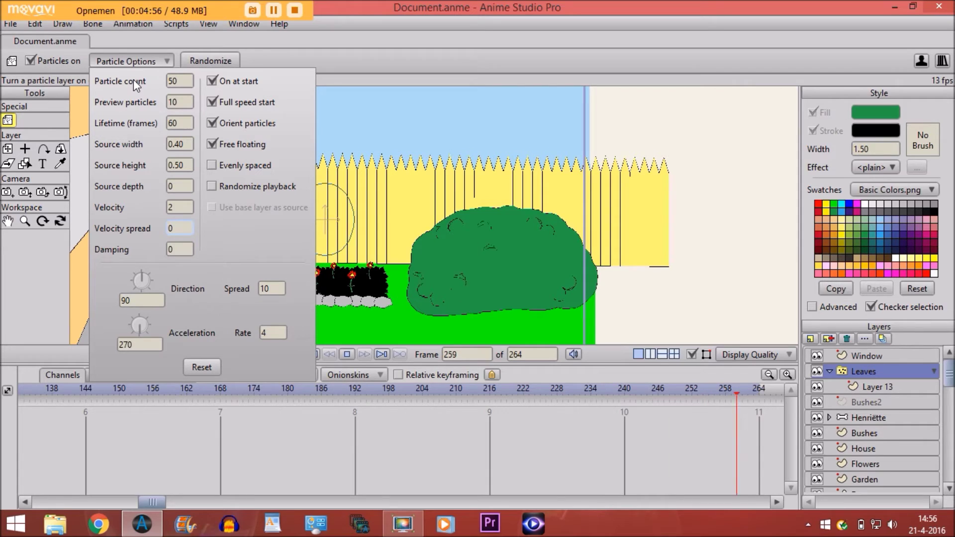
text(.05)
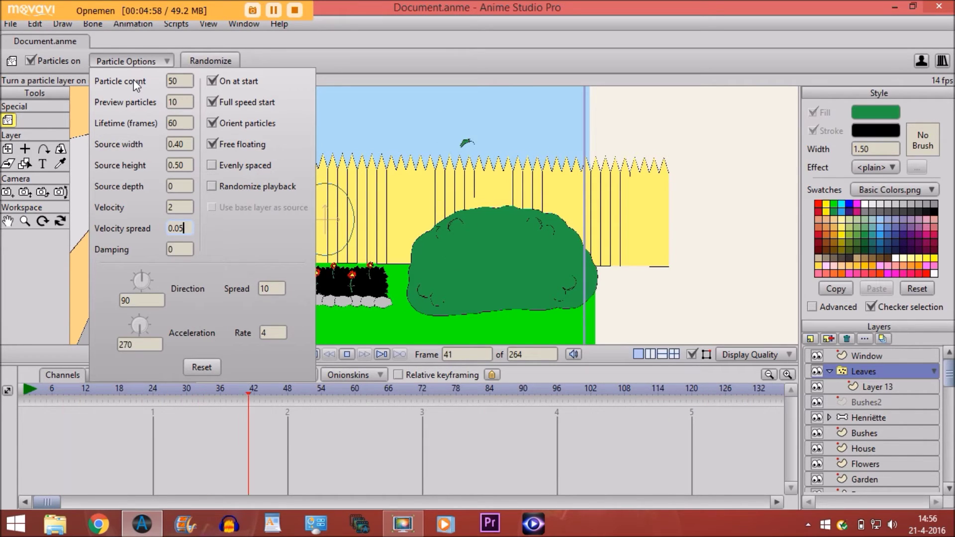
key(Tab)
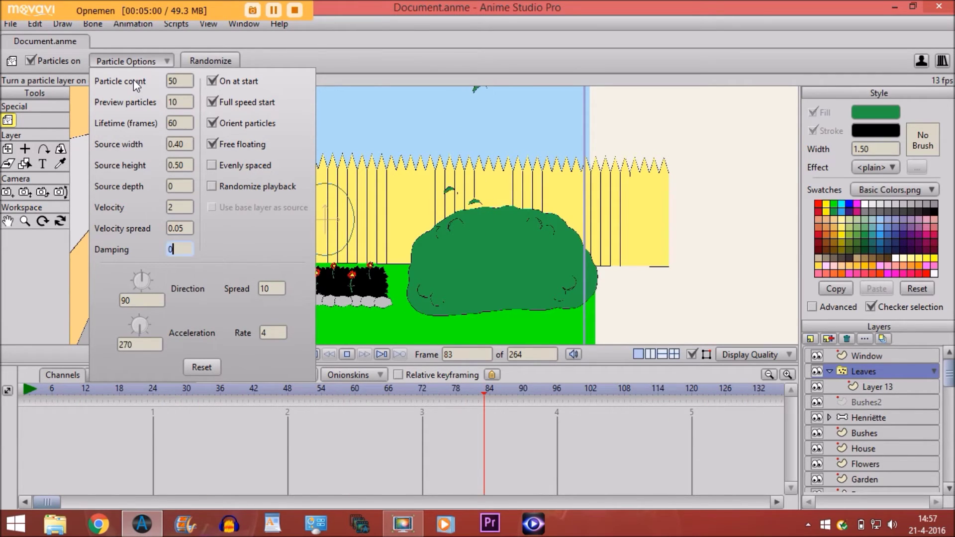
key(Tab)
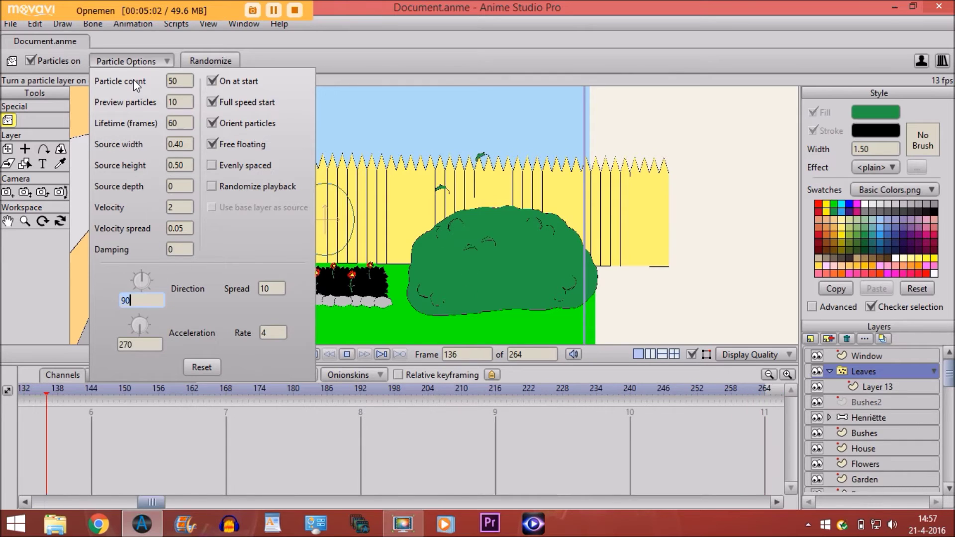
key(Tab)
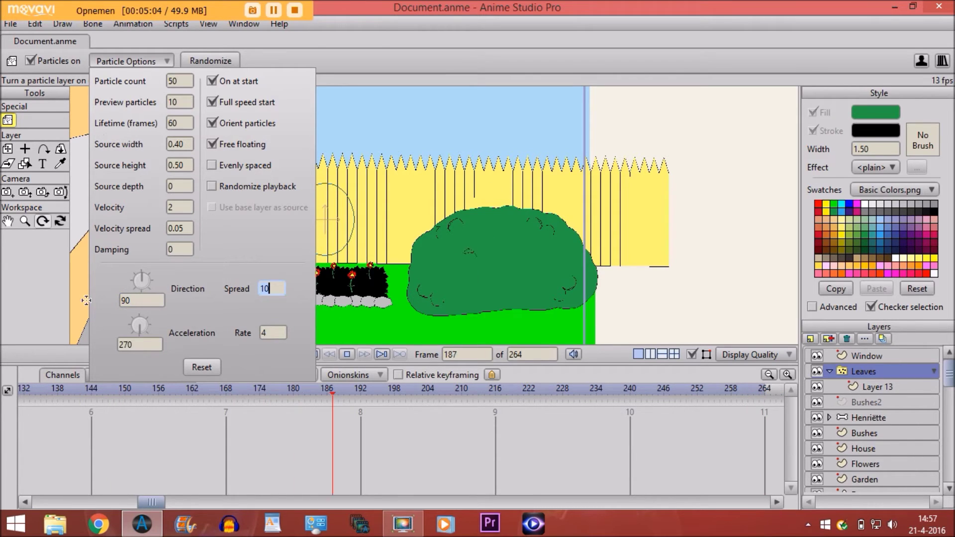
text(70)
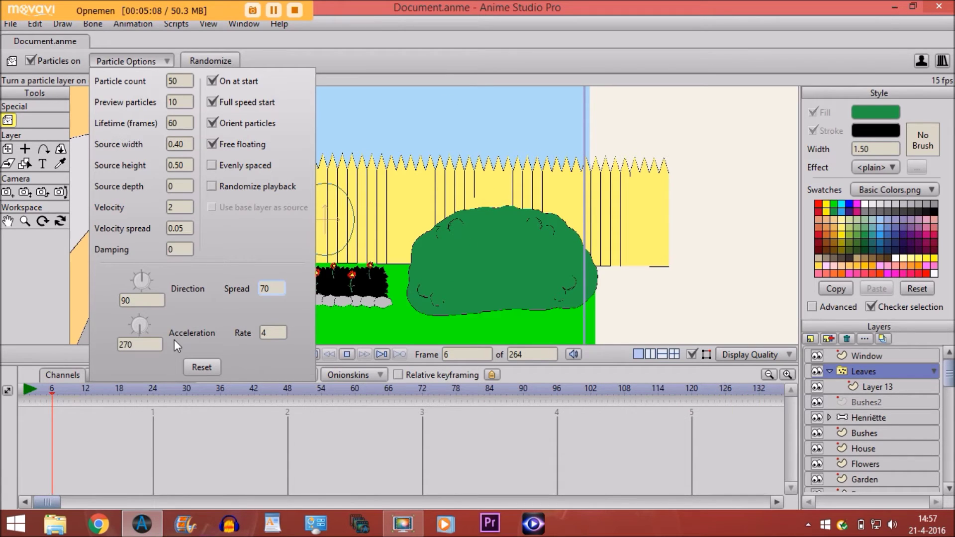
Disable On at start, Full speed start and Orient particles for the Leaves layer and close its particle options
click(212, 81)
click(213, 103)
click(213, 125)
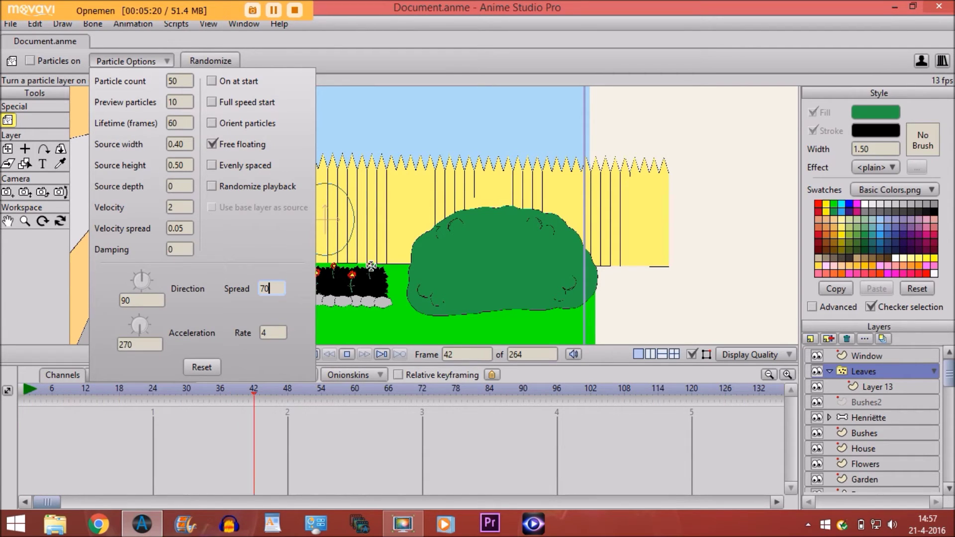
key(Return)
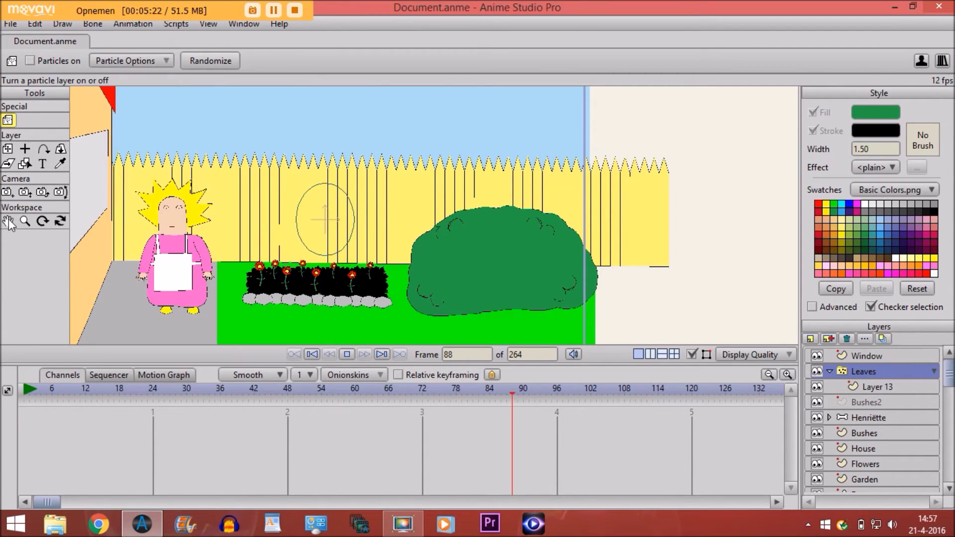
Stop the playback, return to frame 0 and turn the Leaves layer's particles on
click(8, 222)
click(347, 354)
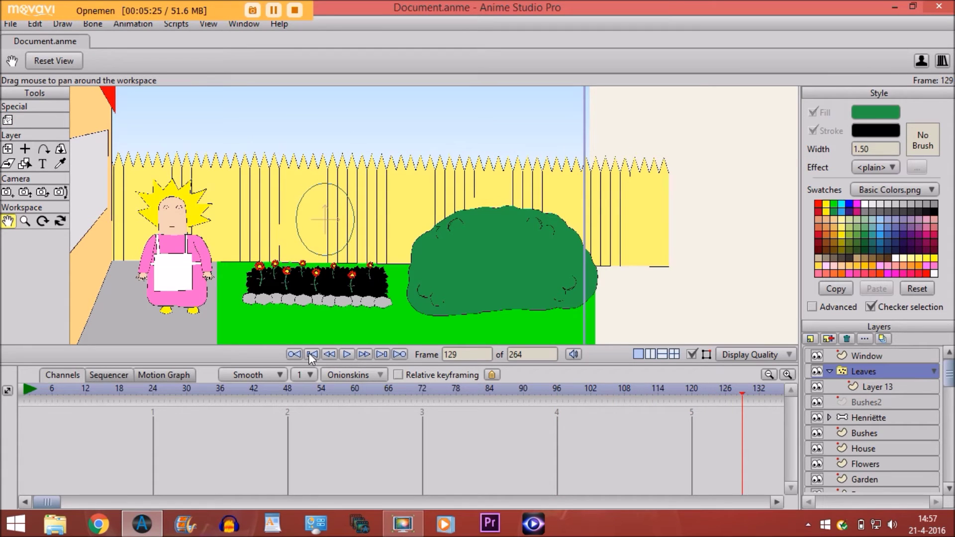
click(312, 354)
click(8, 121)
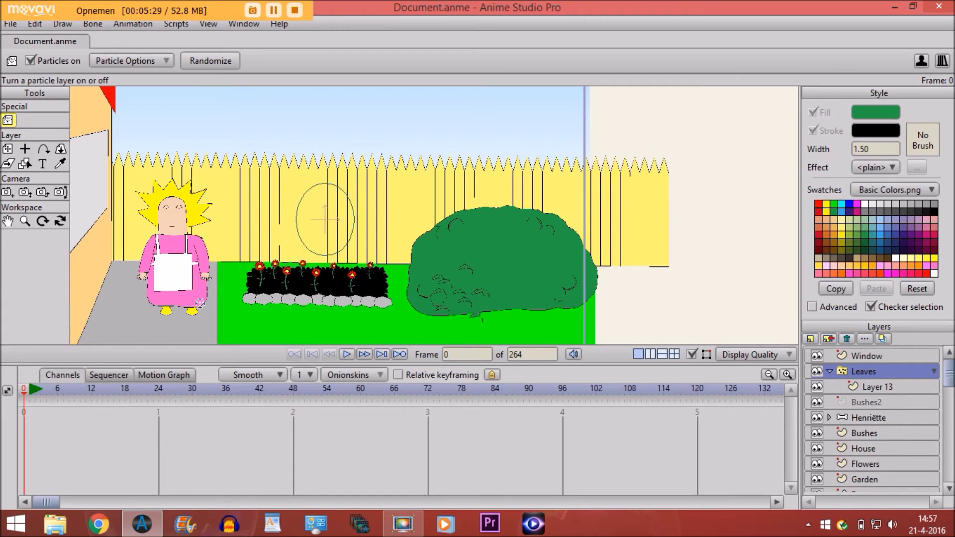
Play the animation to examine where the leaf particles fly around the bush, ending at frame 0
click(8, 222)
drag(365, 219, 375, 217)
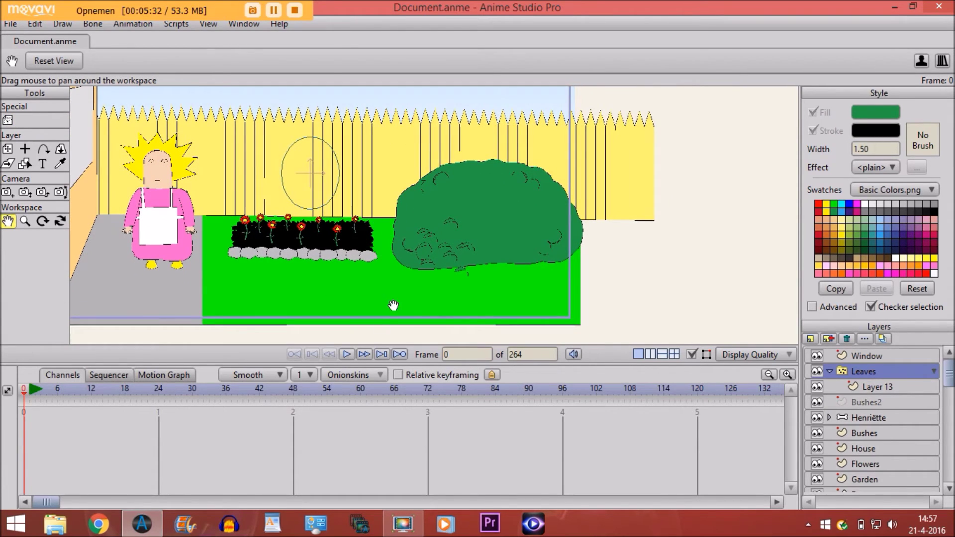
click(347, 354)
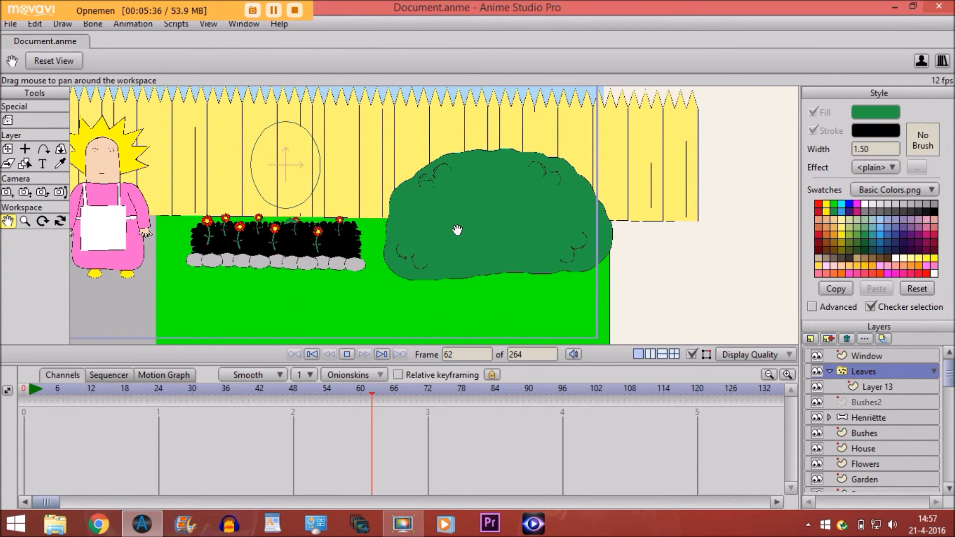
click(347, 354)
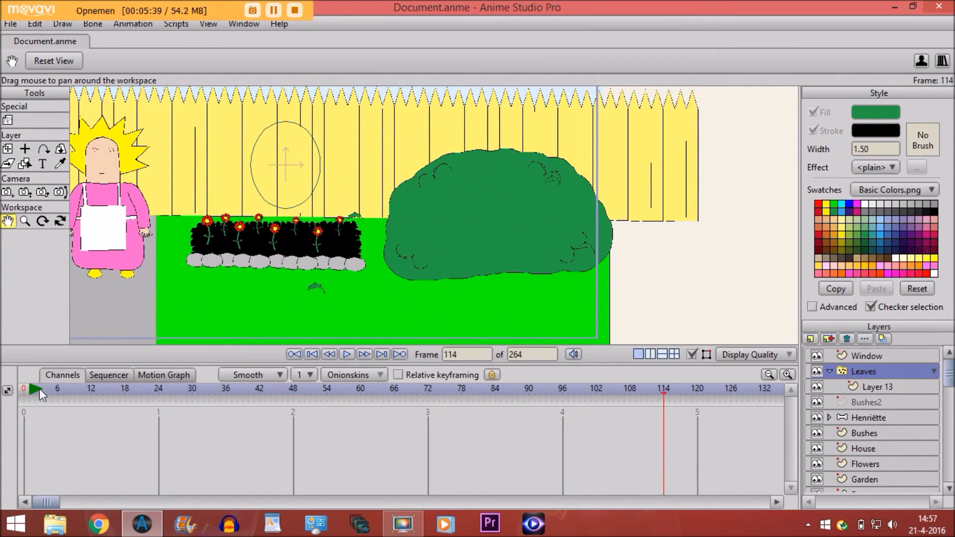
click(25, 392)
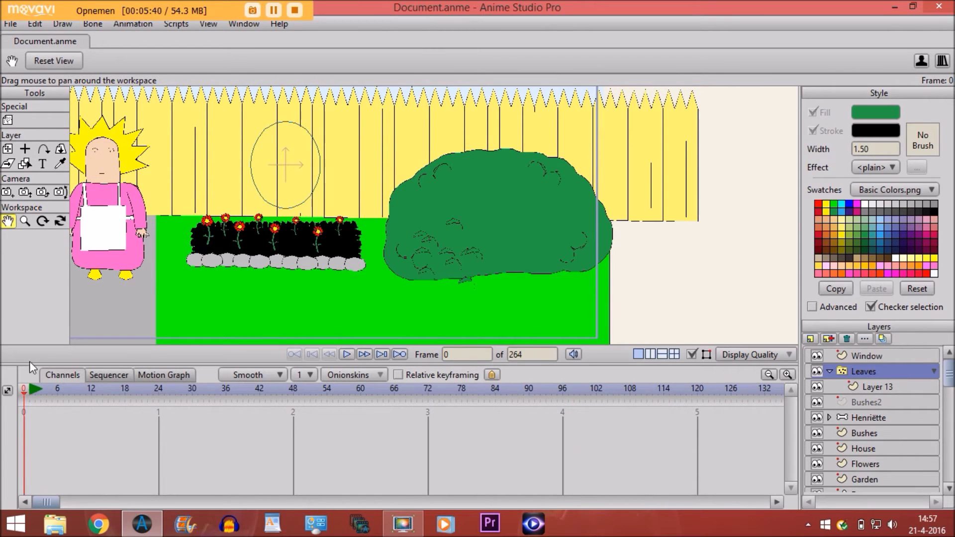
Move the Leaves layer at frame 0 so its leaves sit within the upper bush, at about X 0.01, Y 0.25
click(8, 148)
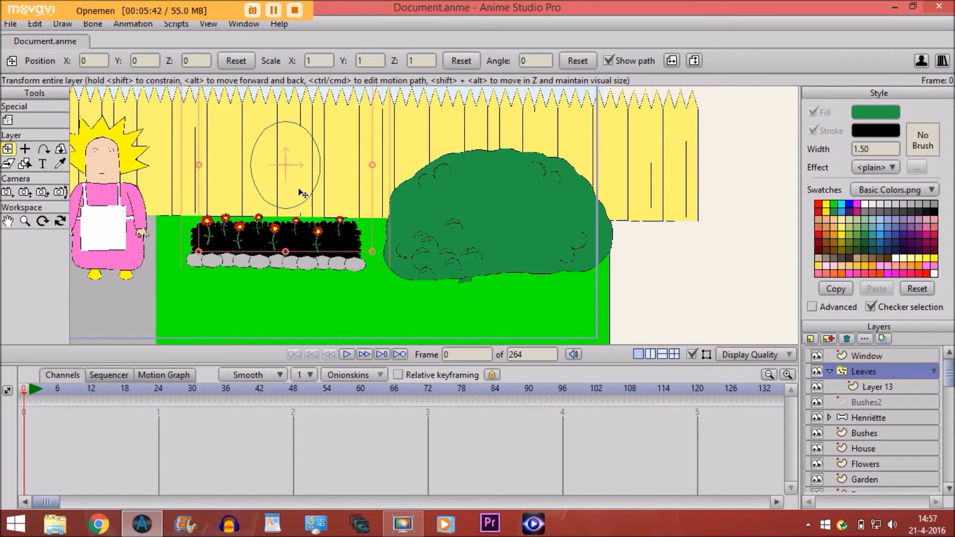
drag(303, 187, 315, 148)
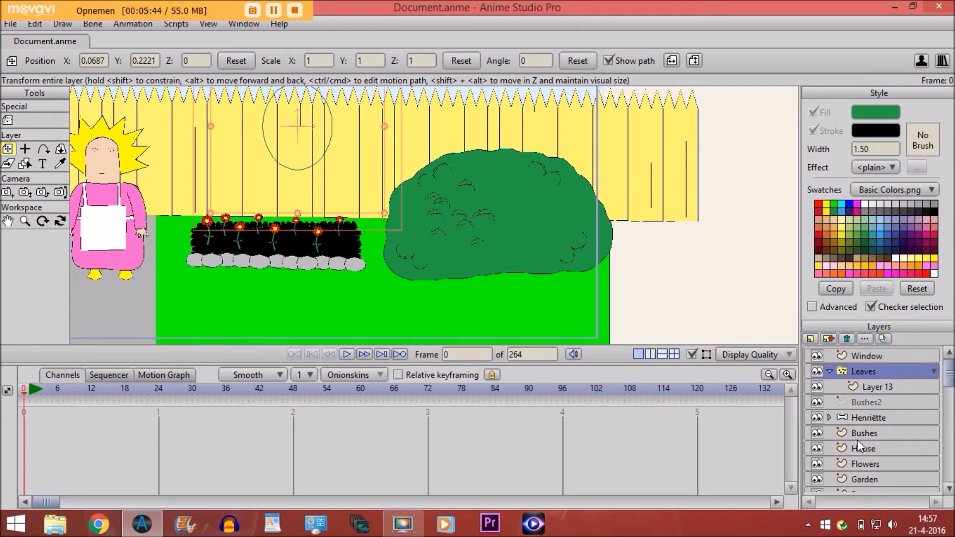
click(880, 404)
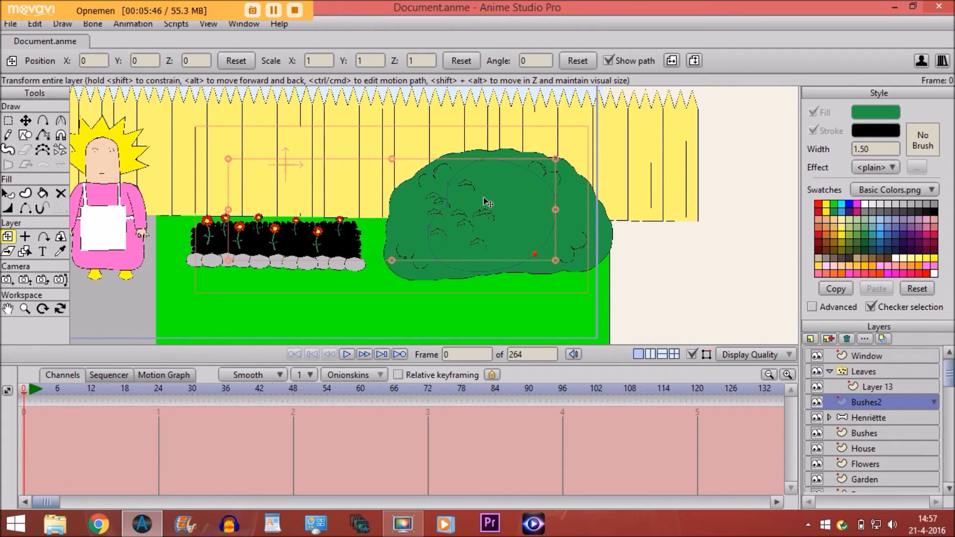
click(858, 371)
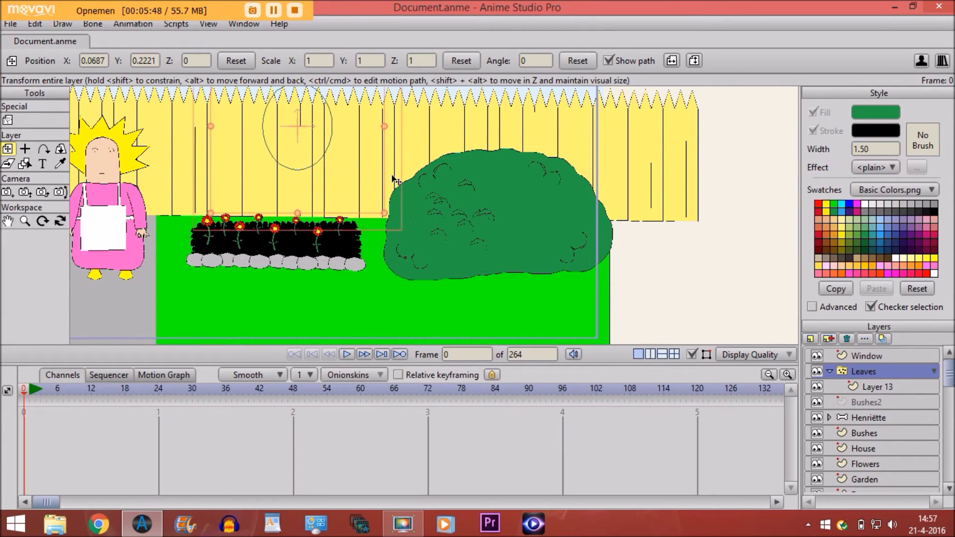
drag(312, 142, 317, 182)
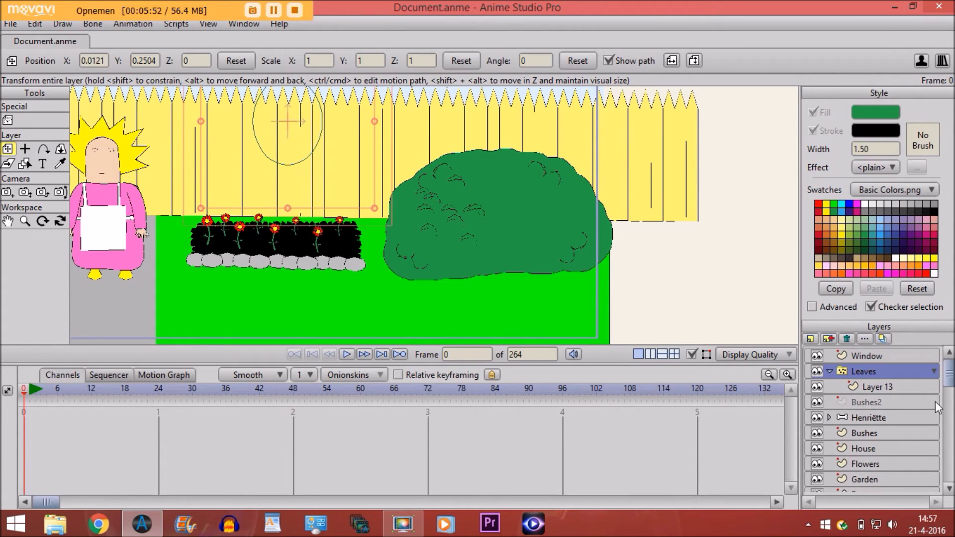
Collapse the Leaves layer and play the animation to check how the leaves burst out of the bush
click(829, 372)
key(space)
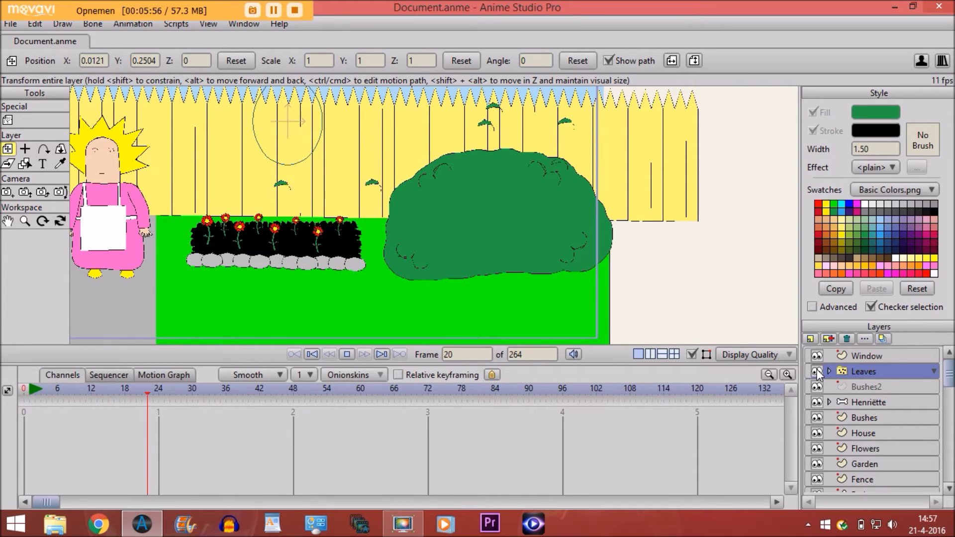
key(space)
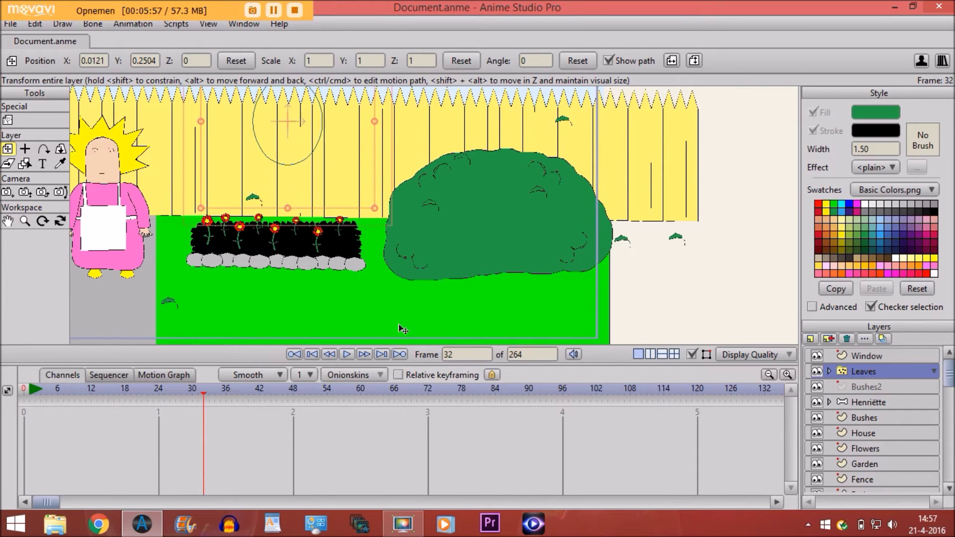
Turn the Leaves particles off at frame 0 and play the animation to check the scene
click(23, 390)
click(7, 120)
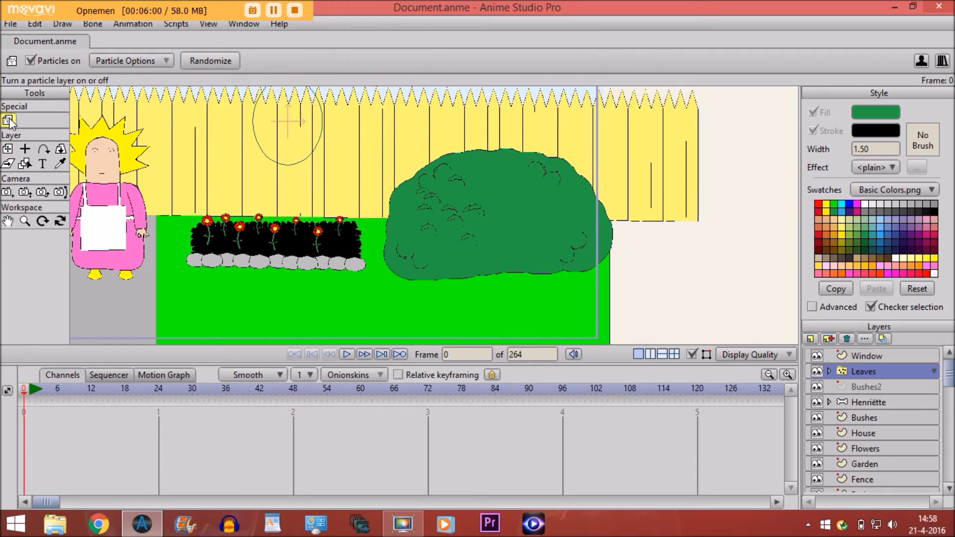
click(30, 60)
key(space)
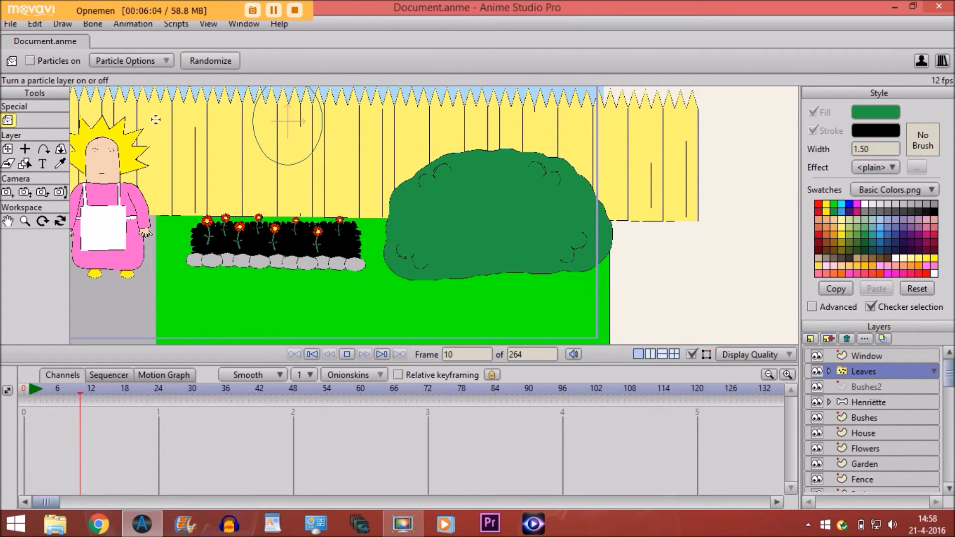
key(space)
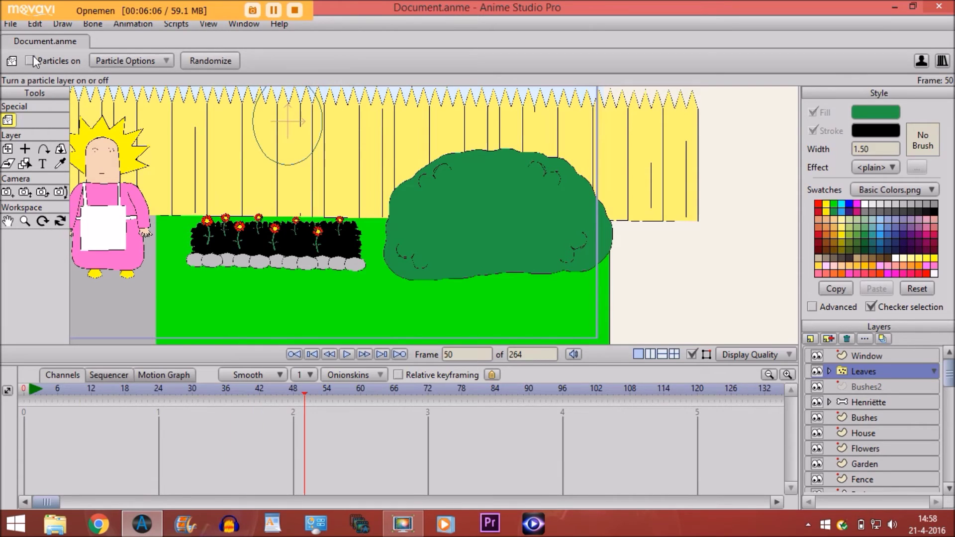
At frame 24, move the woman's bone layer to the bush at about X 0.55, Y -0.19 and rotate it to about -134 degrees, head down
click(7, 221)
drag(388, 219, 457, 259)
click(849, 404)
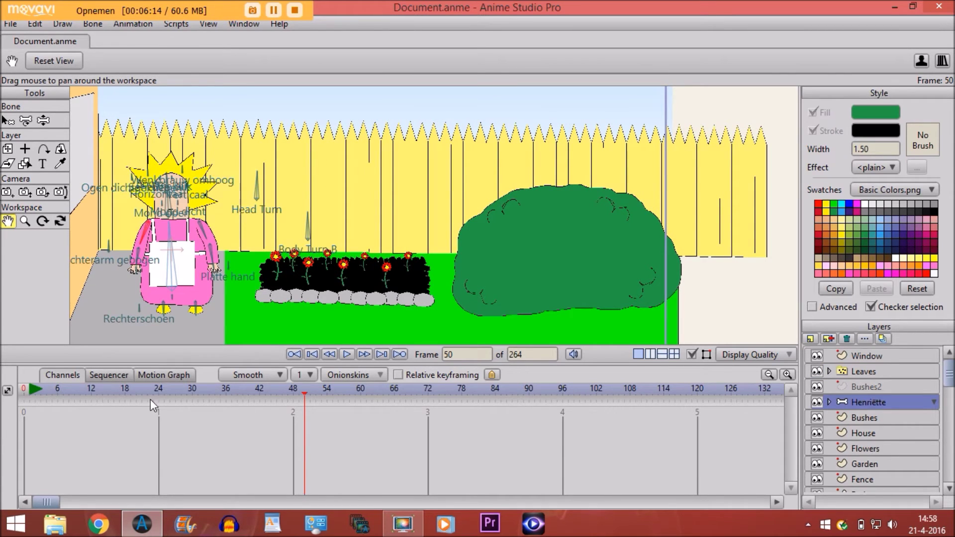
click(159, 388)
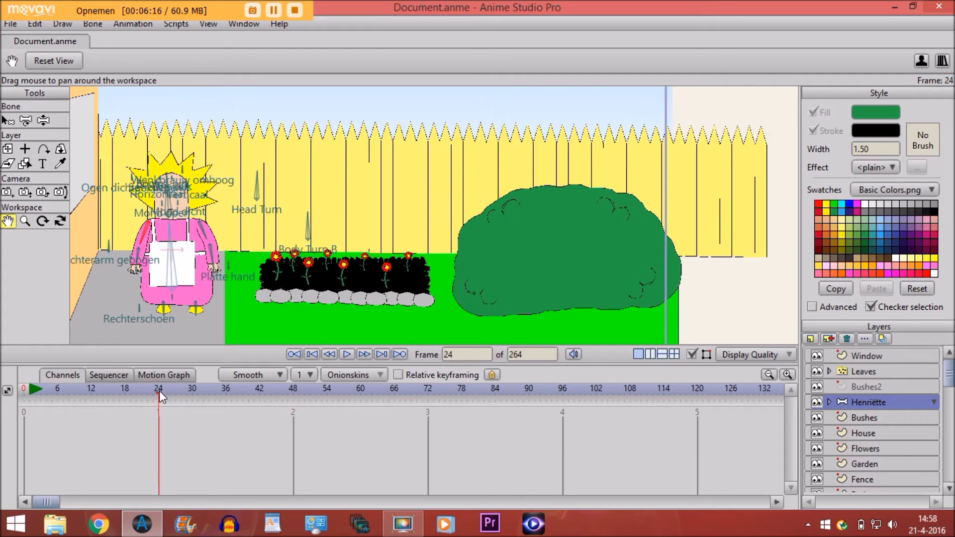
click(8, 150)
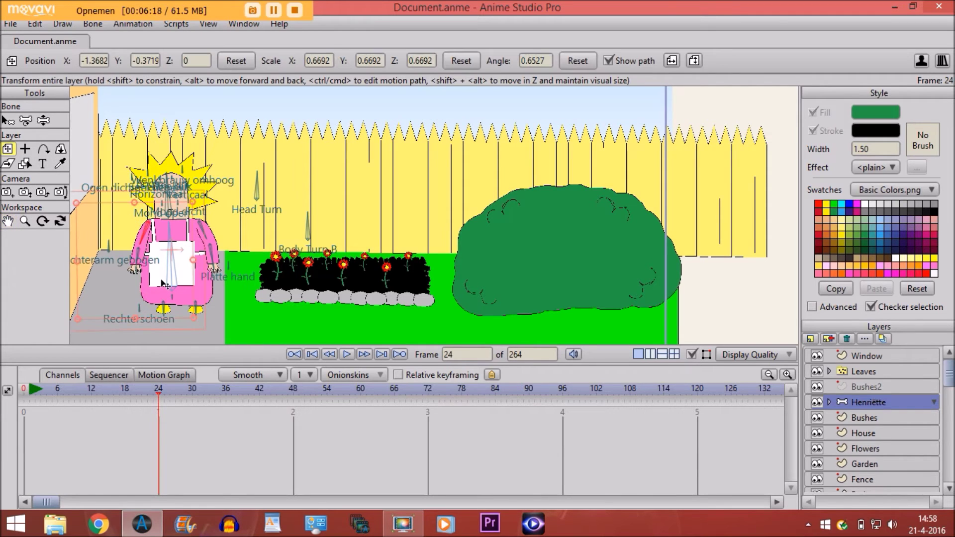
drag(169, 267, 450, 263)
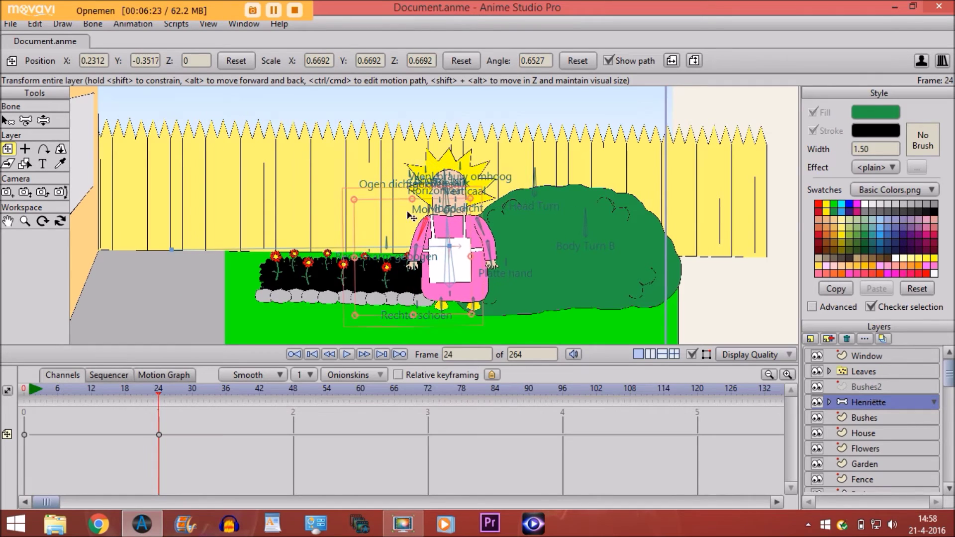
drag(351, 209, 499, 208)
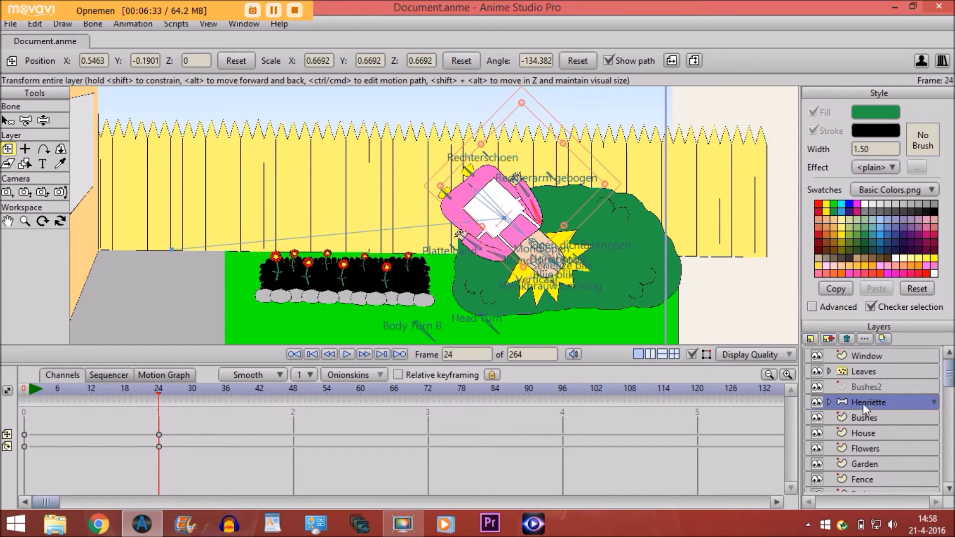
At frame 24, move the woman's bone layer further into the bush, at about X 0.63, Y -0.20
click(863, 383)
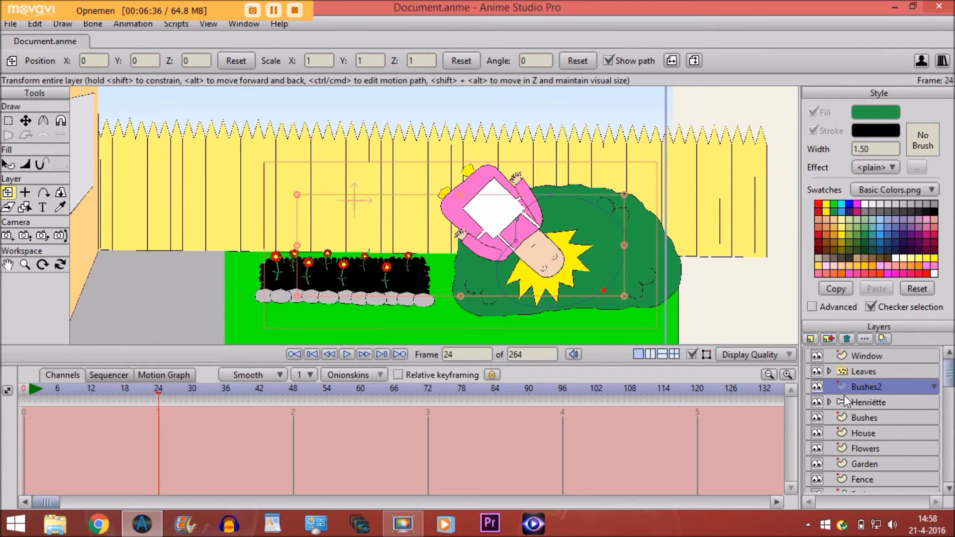
click(860, 401)
drag(518, 232, 534, 230)
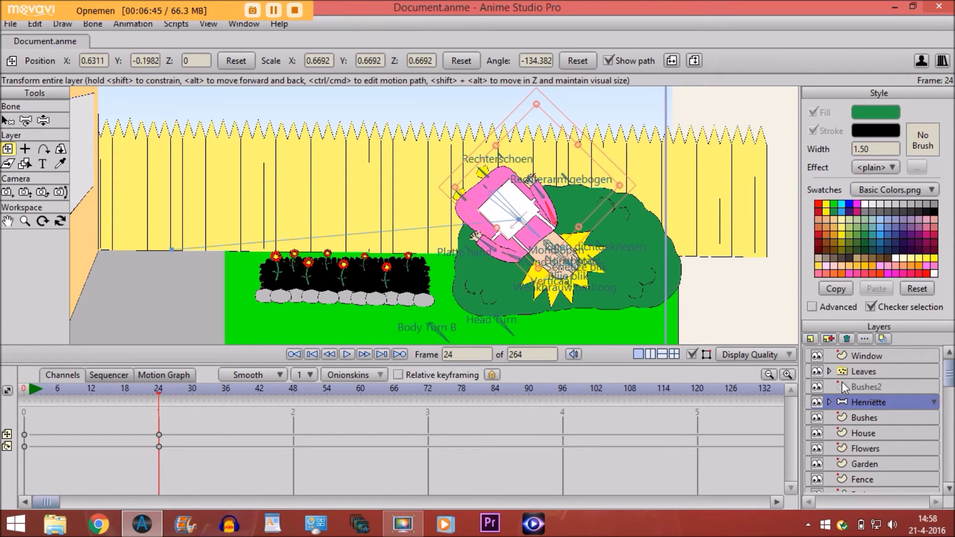
At frame 12, raise the woman's layer to about X -0.42, Y 0.24 for an arched jump, and scrub to frame 24 to check it
click(91, 391)
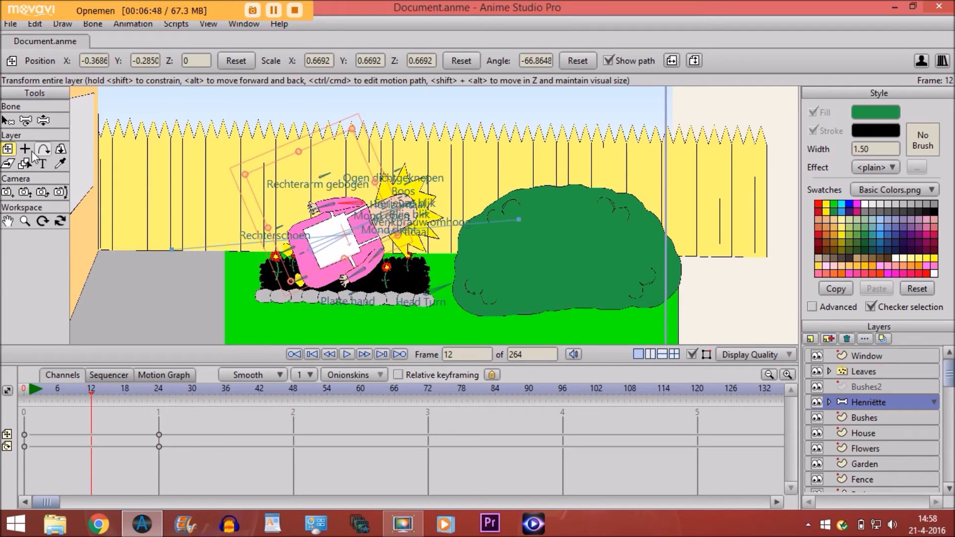
drag(347, 227, 337, 134)
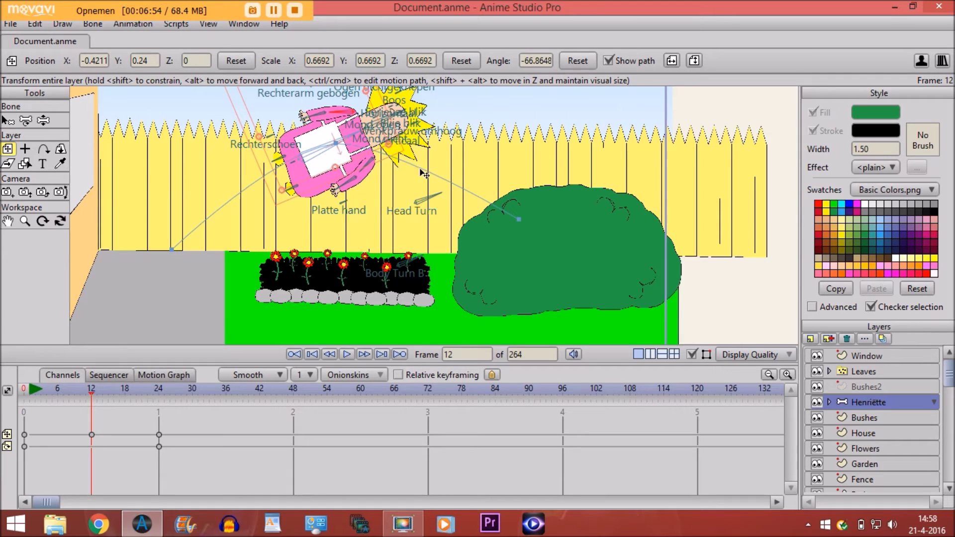
drag(23, 395, 157, 397)
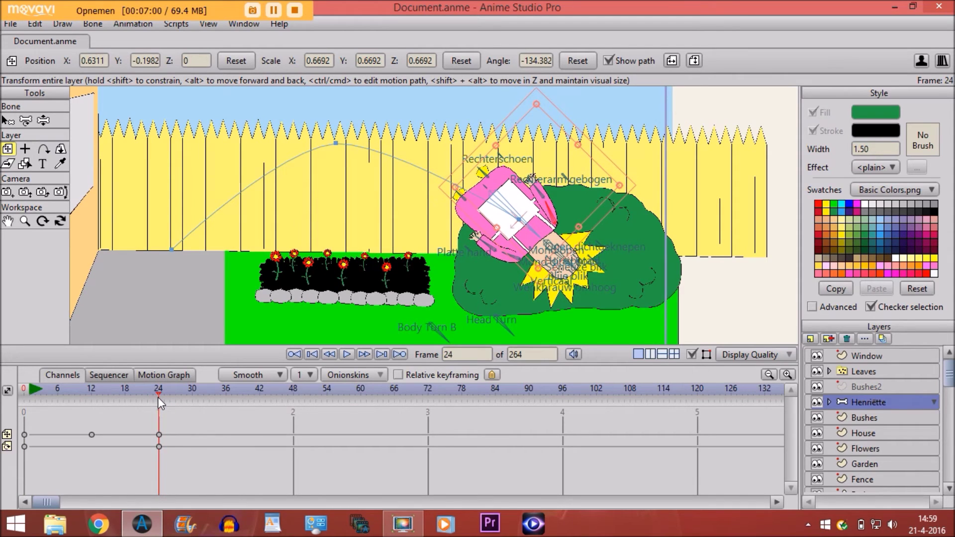
Make the Bushes2 layer visible from frame 18 through its layer settings
click(7, 221)
scroll(395, 223, up, 2)
drag(427, 239, 395, 223)
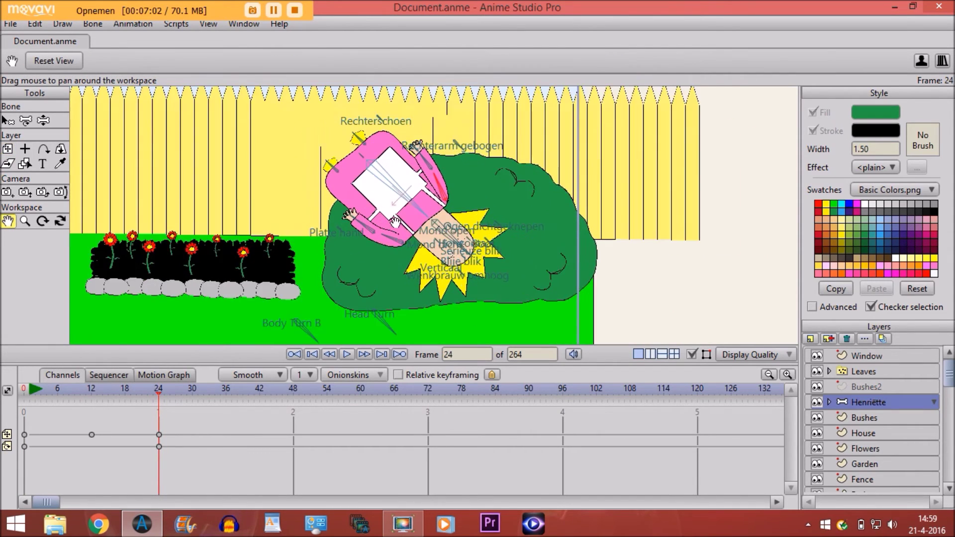
scroll(396, 223, up, 3)
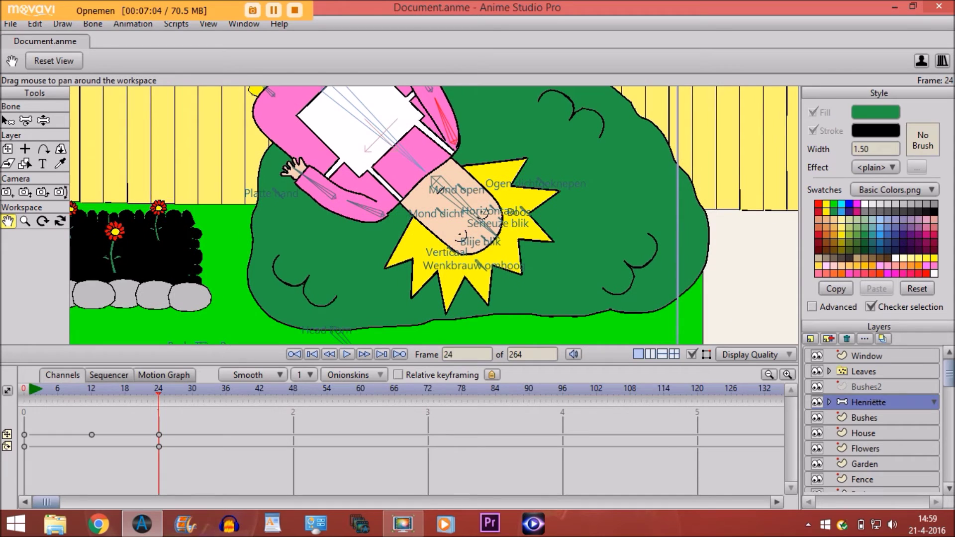
click(881, 388)
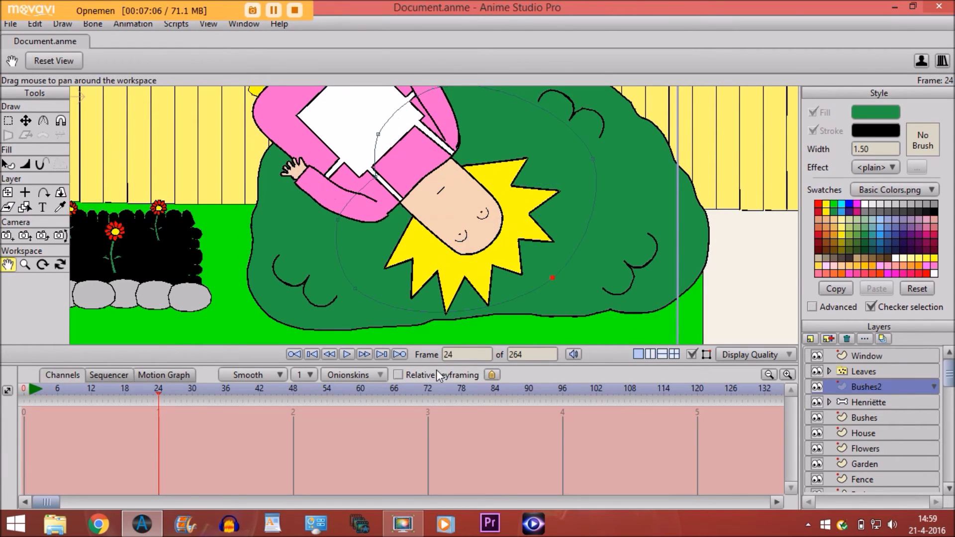
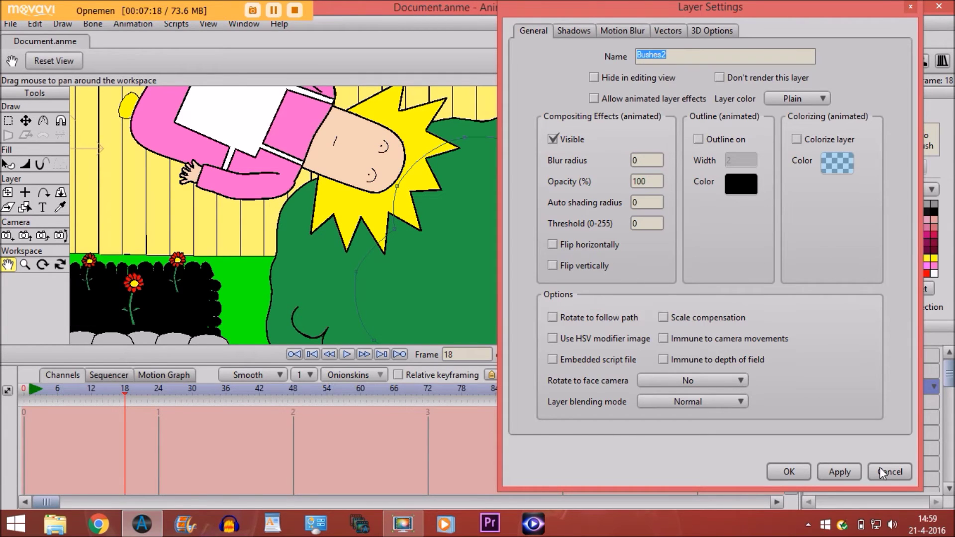
click(797, 470)
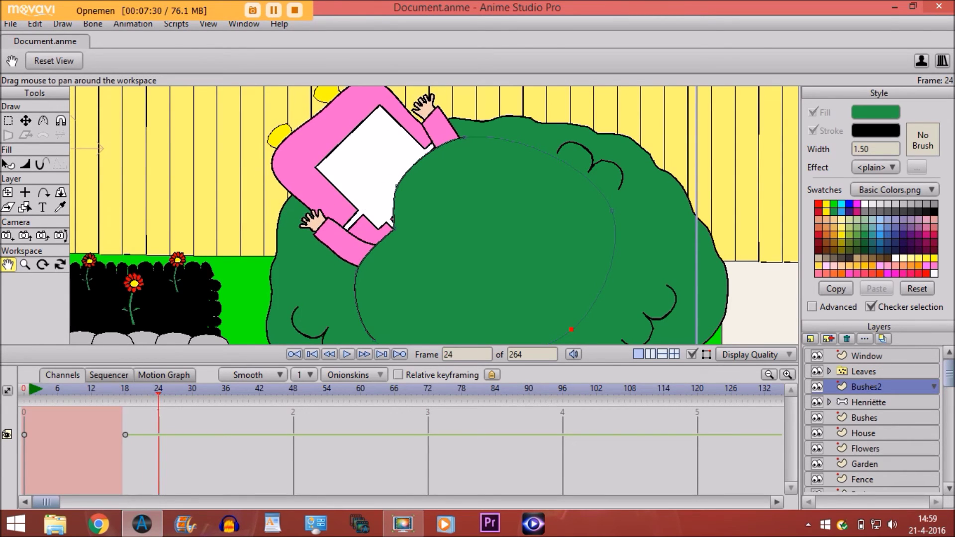
At frame 24, shift the woman's layer slightly down and outward along the edge of the front bush
click(871, 401)
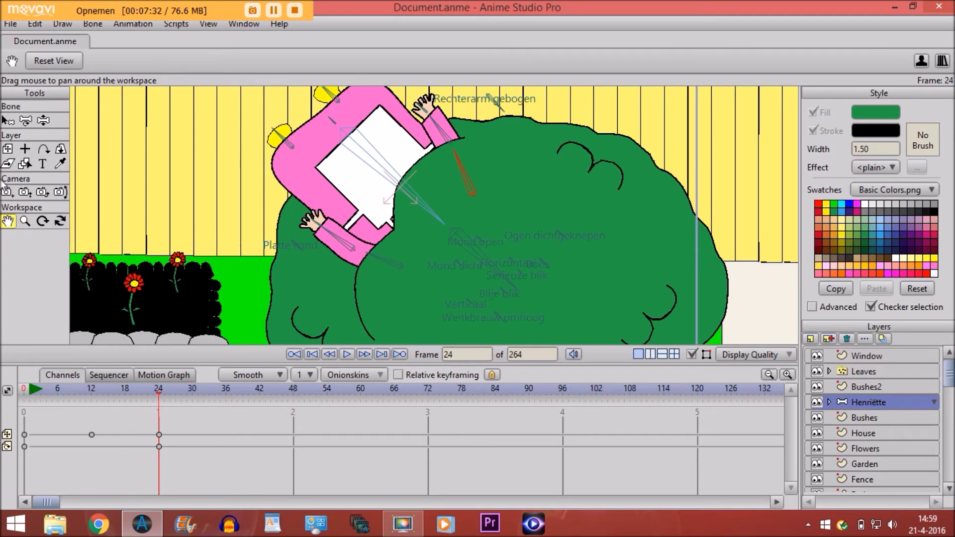
click(8, 150)
drag(408, 186, 391, 205)
Step frame by frame between frames 24 and 18 to examine how the woman's head enters behind the front bush
key(ctrl+Left)
key(ctrl+Left)
key(ctrl+Left)
key(ctrl+Left)
key(ctrl+Left)
key(ctrl+Left)
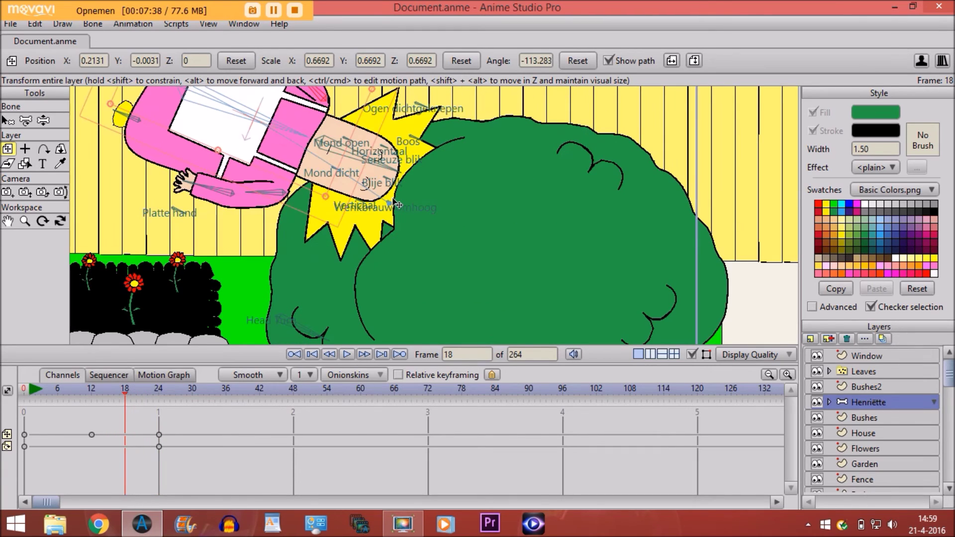
key(ctrl+Left)
key(ctrl+Right)
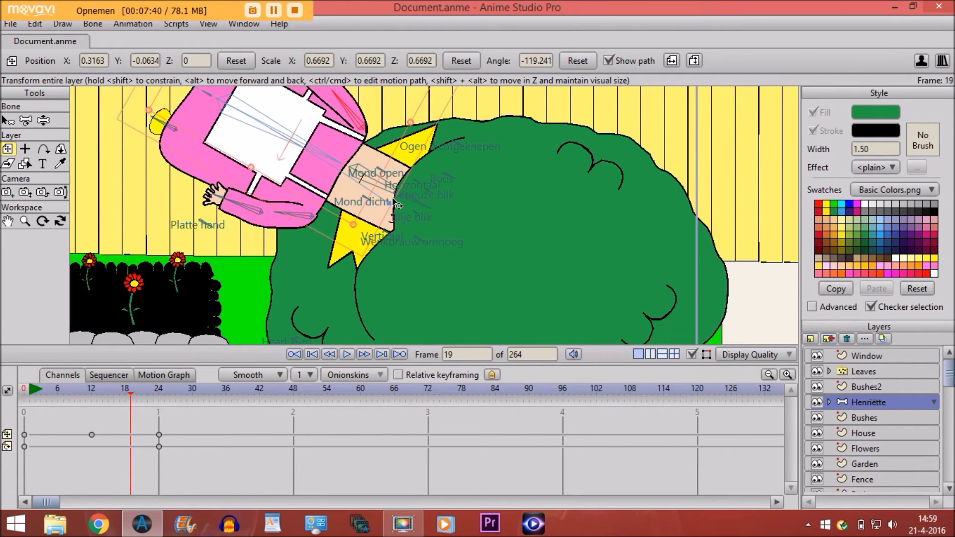
Select all points of the Bushes2 shape at frame 18 and keyframe their positions there
click(843, 388)
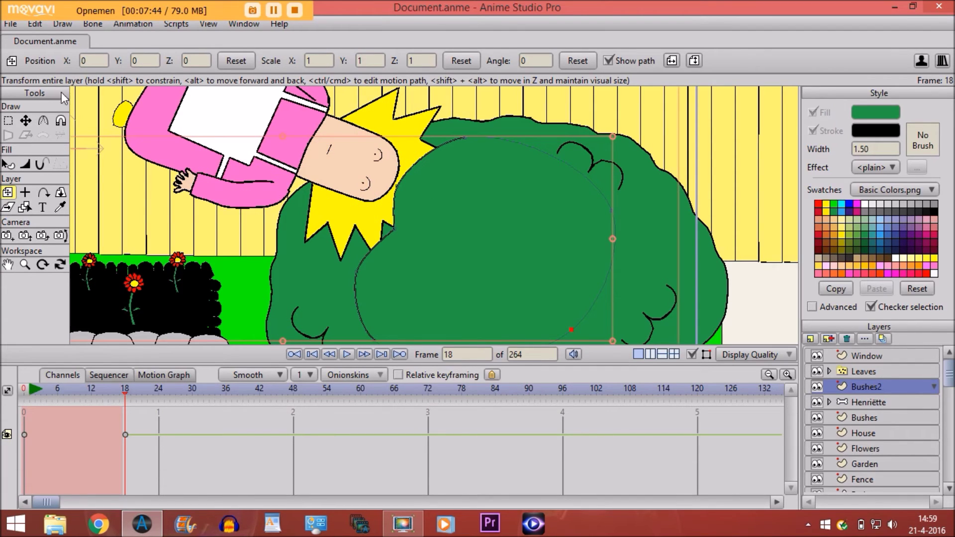
click(8, 124)
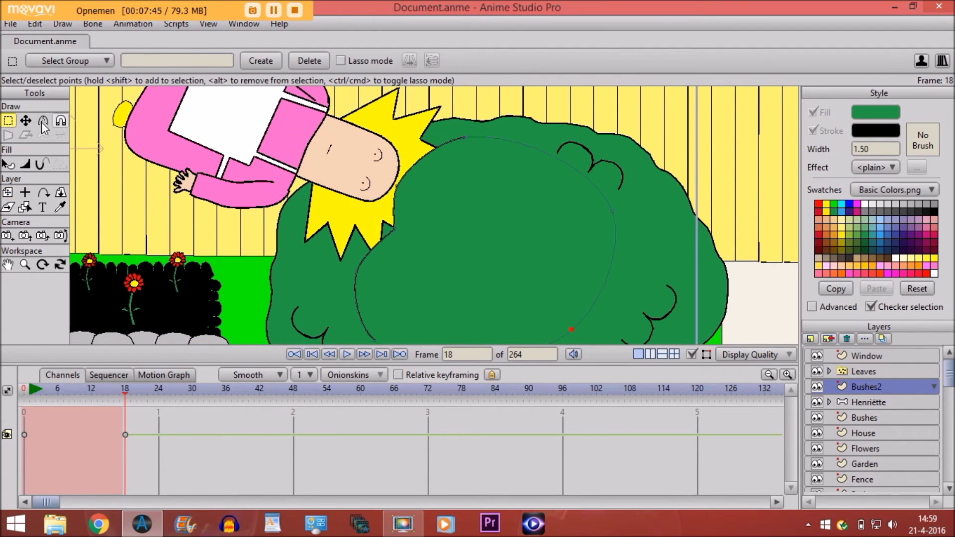
click(26, 120)
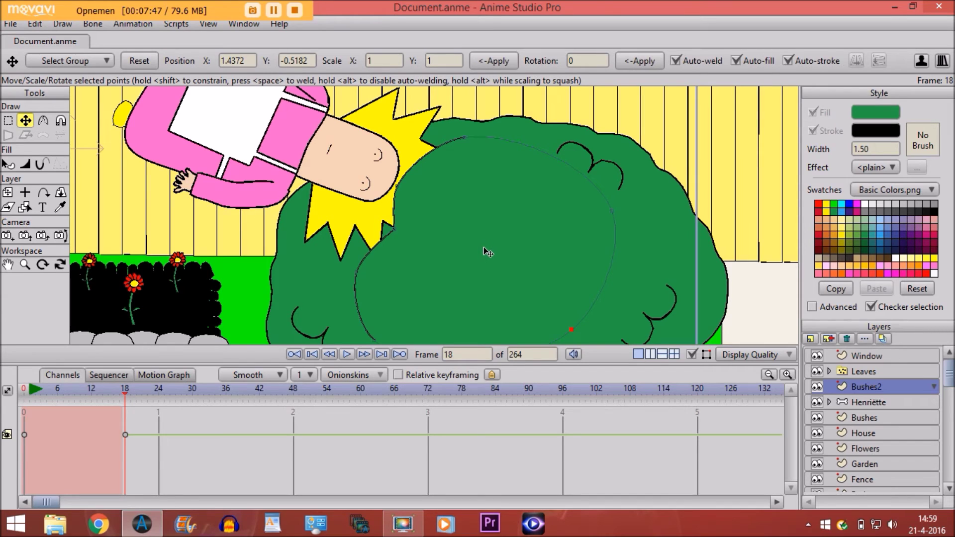
key(ctrl+a)
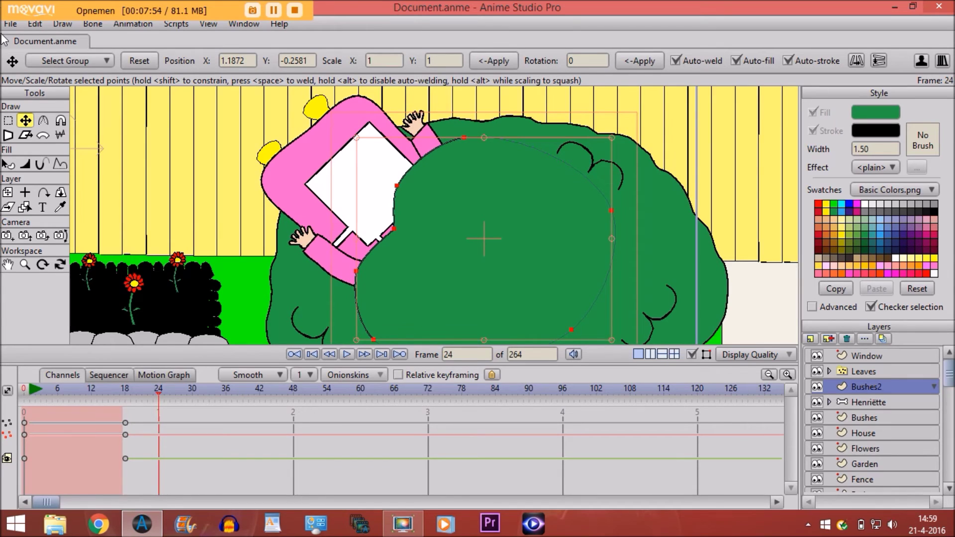
At frame 24, select the three Bushes2 edge points beside the woman and push them inward to about X 0.94, Y -0.26
click(8, 121)
drag(319, 184, 431, 288)
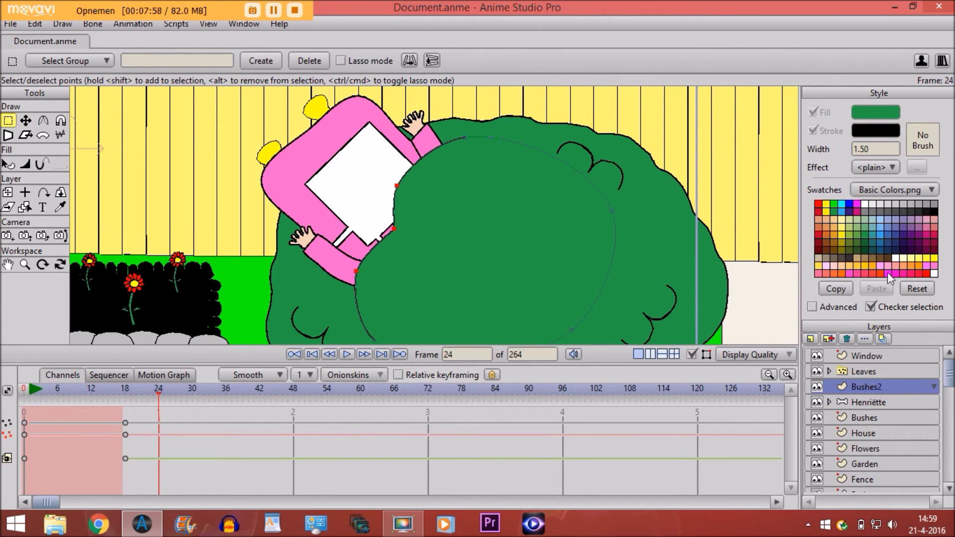
click(25, 120)
drag(384, 225, 407, 238)
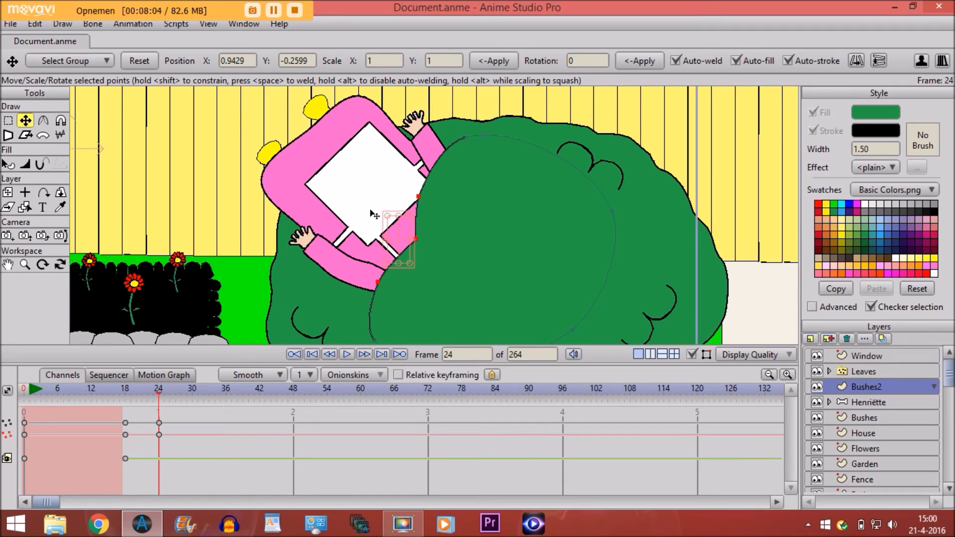
Step back and forth through frames 18 to 24 to examine how the bush edge gives way as the woman dives in
key(Left)
key(Left)
key(Left)
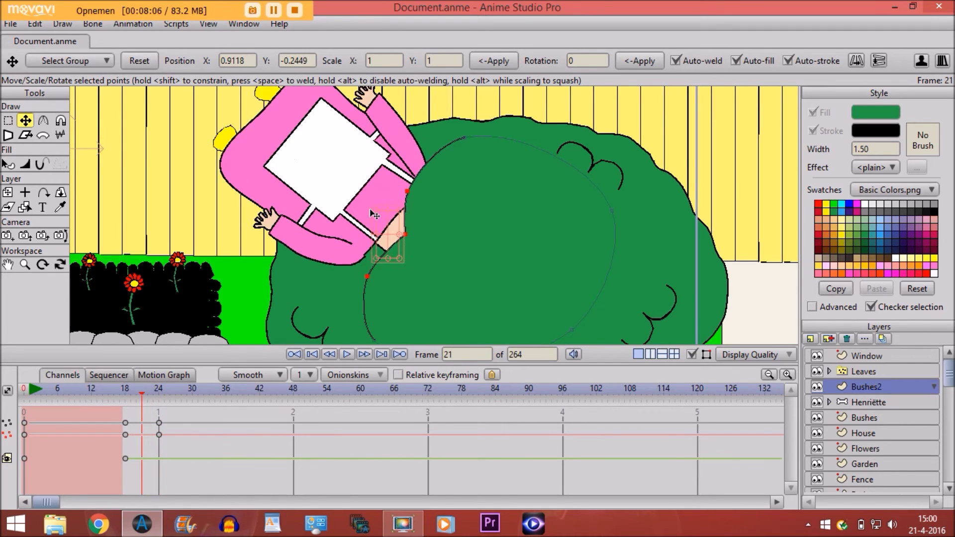
key(Left)
key(Left)
key(Left)
key(Left)
key(Left)
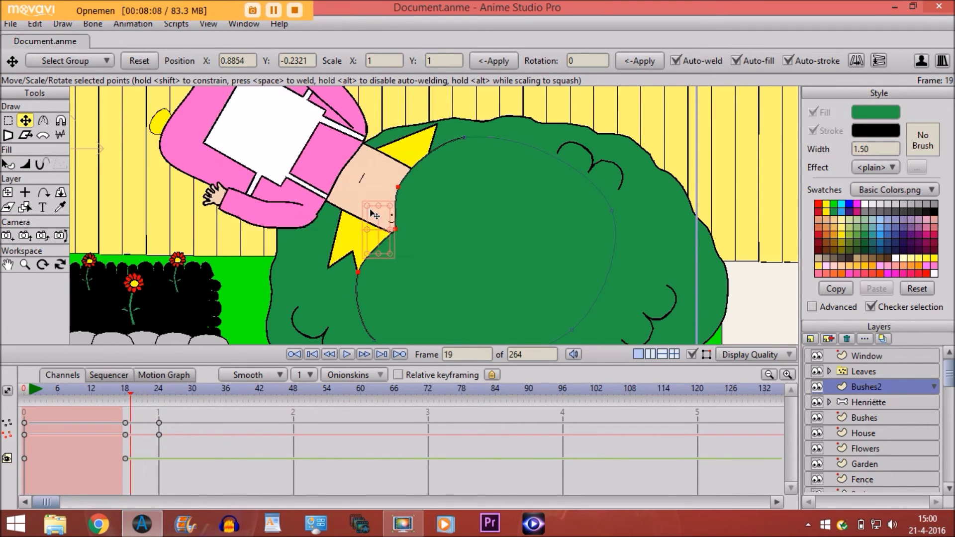
key(Right)
key(Right)
key(Right)
key(Right)
key(Right)
key(Right)
key(Right)
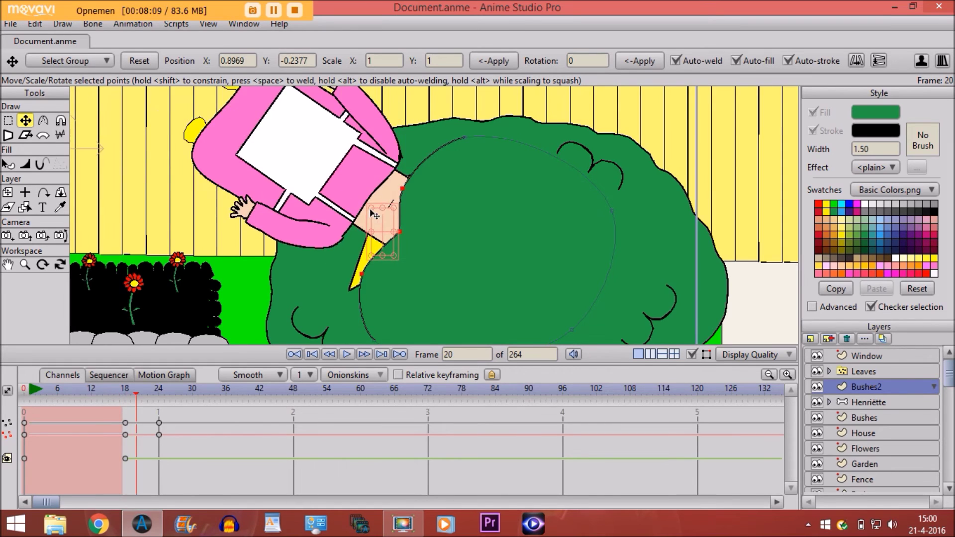
key(Right)
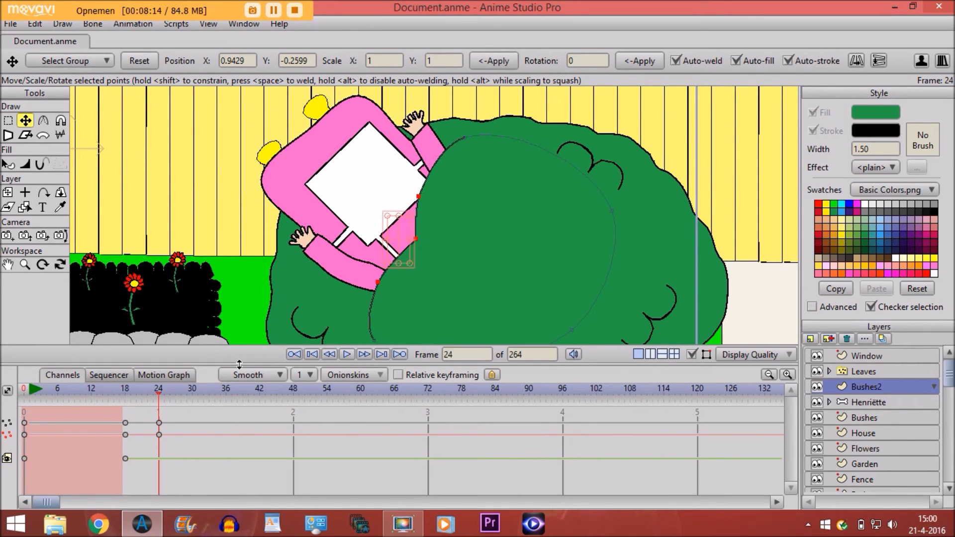
Copy the Bushes2 point keyframes from frame 18 and paste them at frame 30 so the bush edge springs back
click(192, 390)
drag(112, 413, 128, 442)
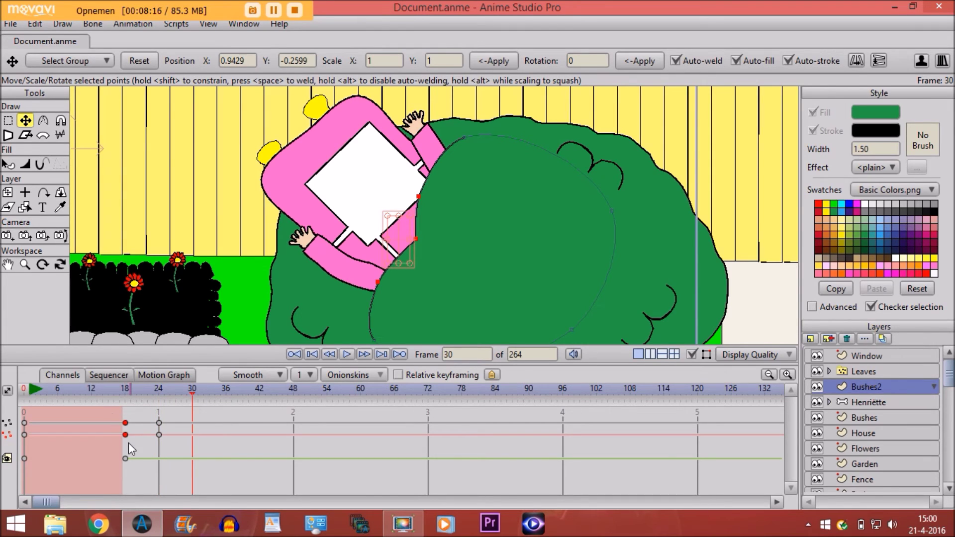
click(40, 26)
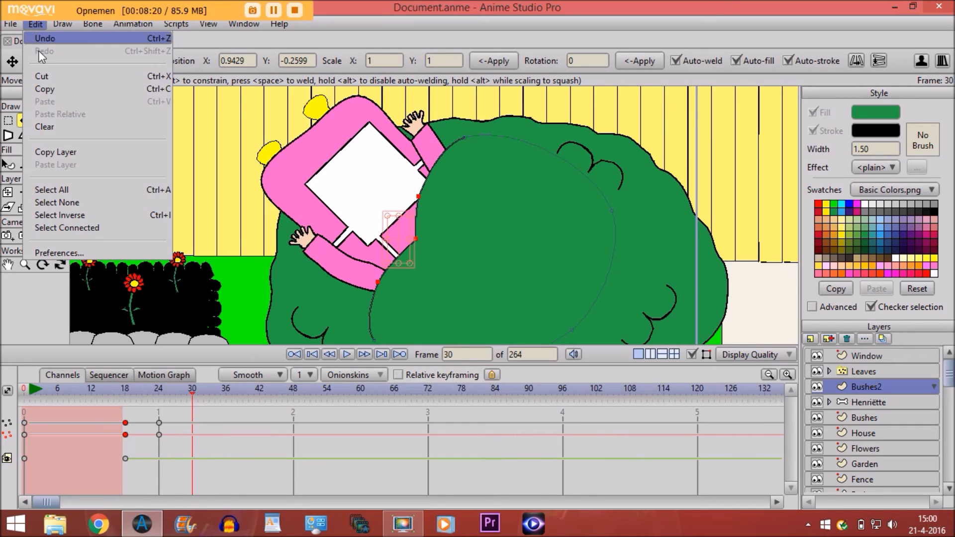
click(40, 89)
click(36, 24)
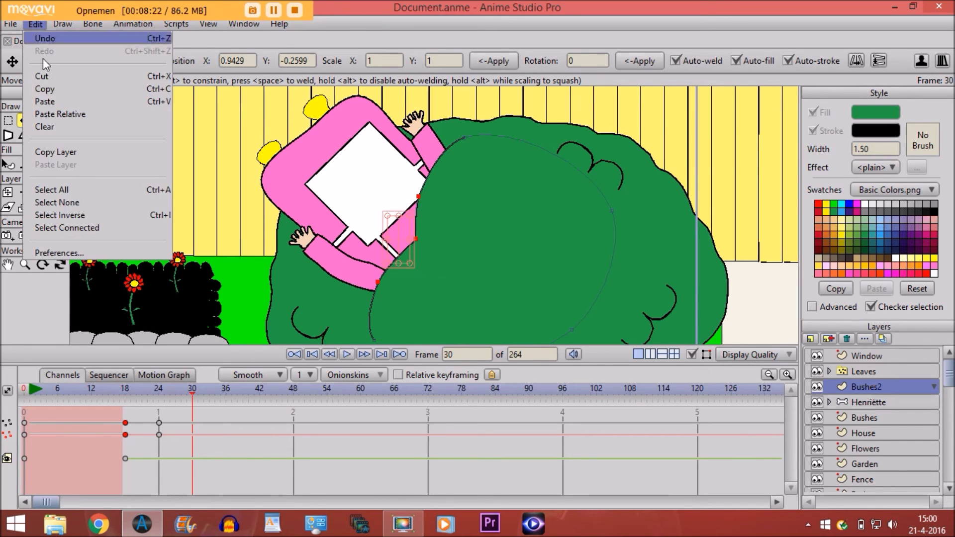
click(45, 101)
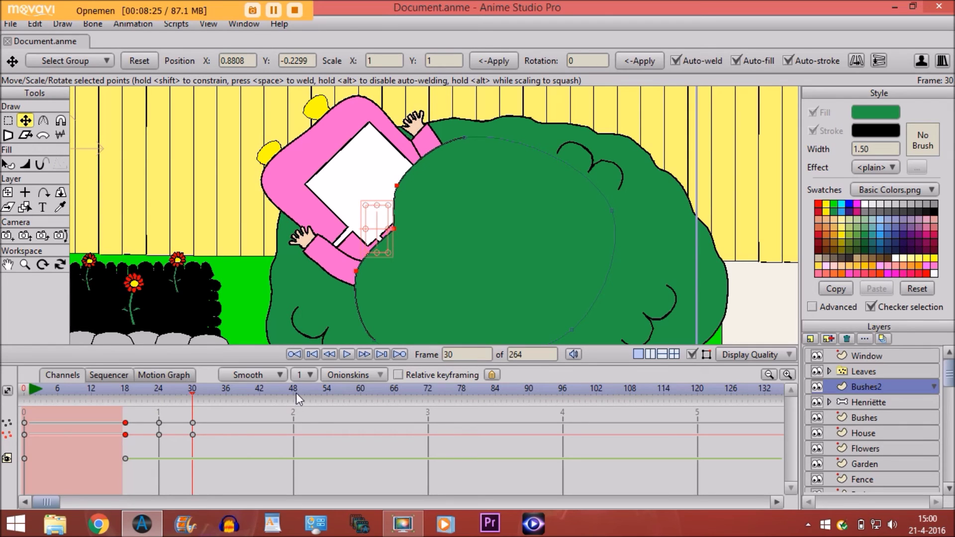
At frame 30, move the woman's bone layer slightly back out of the bush, to about X 0.55, Y -0.22
click(868, 401)
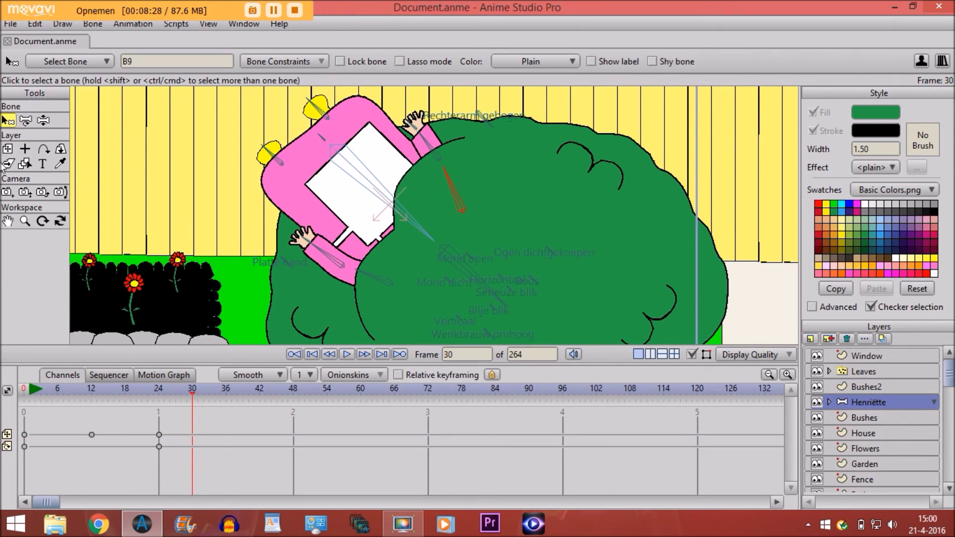
click(8, 150)
drag(417, 247, 399, 235)
Step back and forth between frames 21 and 30 to examine the woman's rebound against the front bush
key(ctrl+Left)
key(ctrl+Left)
key(ctrl+Left)
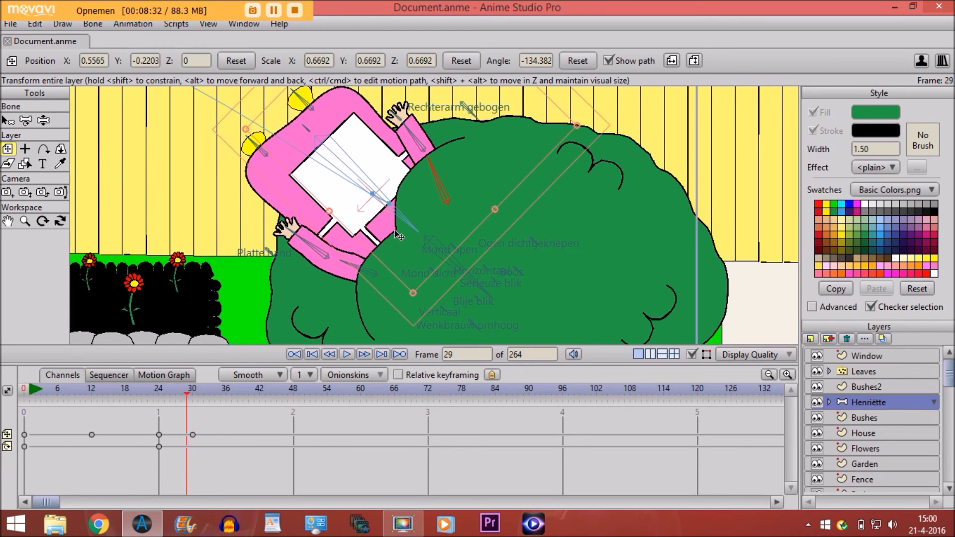
key(ctrl+Left)
key(ctrl+Left)
key(ctrl+Left)
key(ctrl+Left)
key(ctrl+Left)
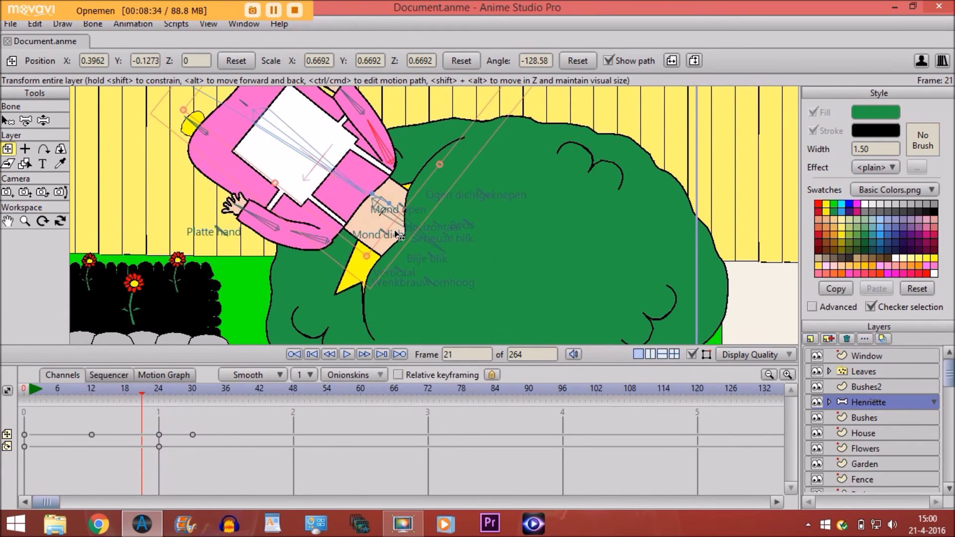
key(ctrl+Right)
key(ctrl+Right)
key(ctrl+Right)
key(ctrl+Right)
key(ctrl+Right)
key(ctrl+Right)
key(ctrl+Right)
key(ctrl+Right)
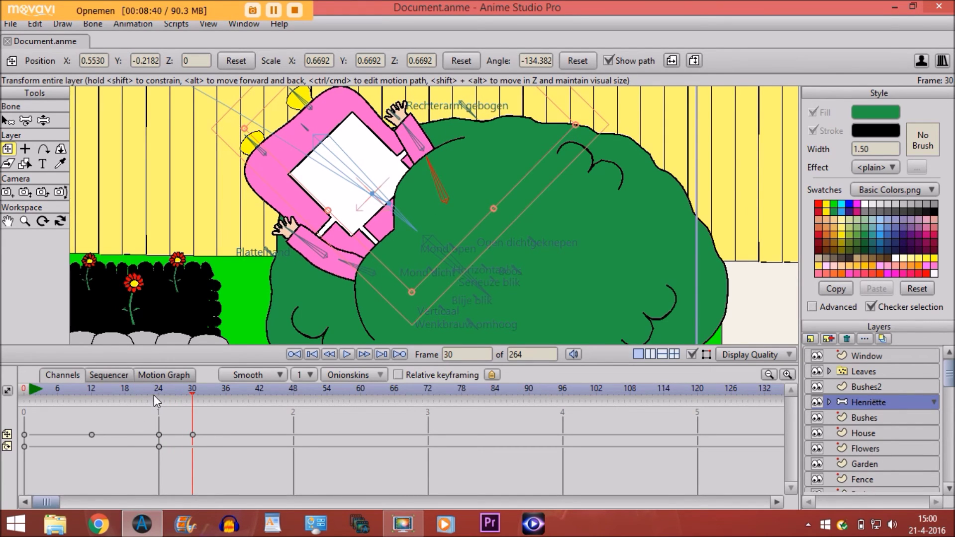
Turn the particles of the Leaves layer on at frame 18, where the woman reaches the bush
scroll(302, 229, down, 4)
scroll(302, 229, up, 2)
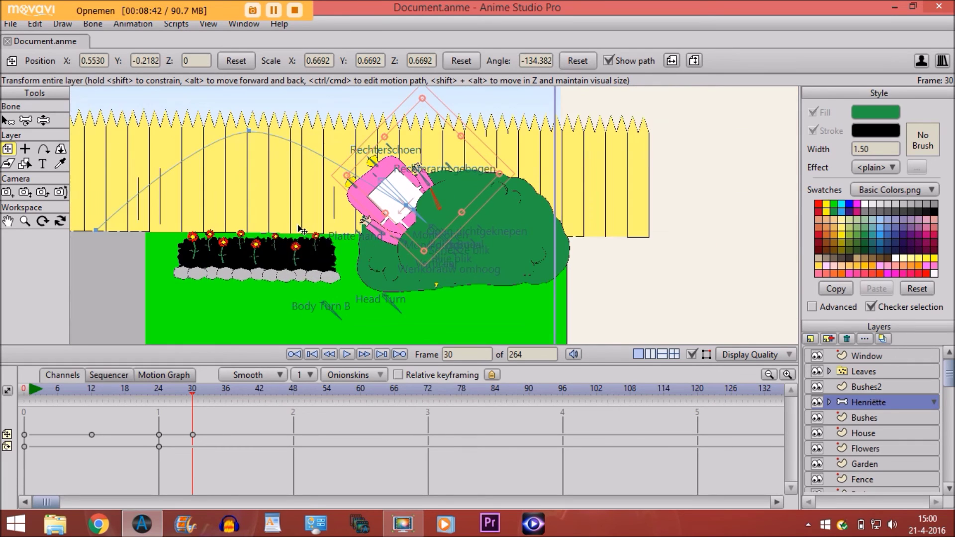
click(852, 373)
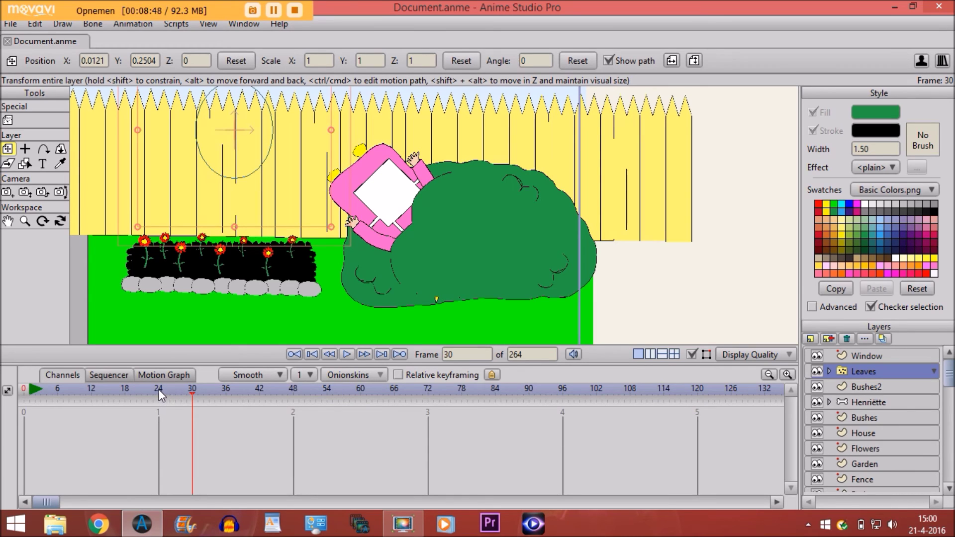
click(127, 393)
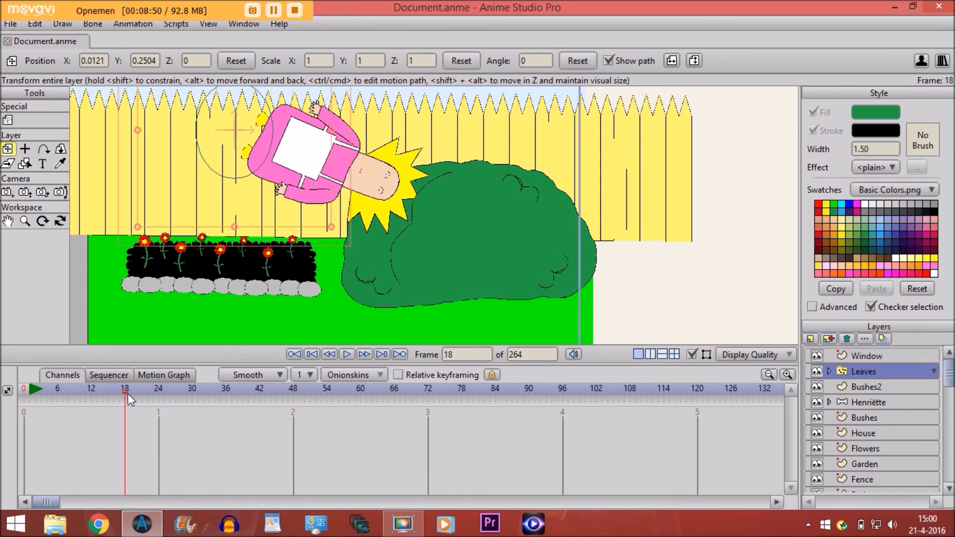
key(ctrl+Right)
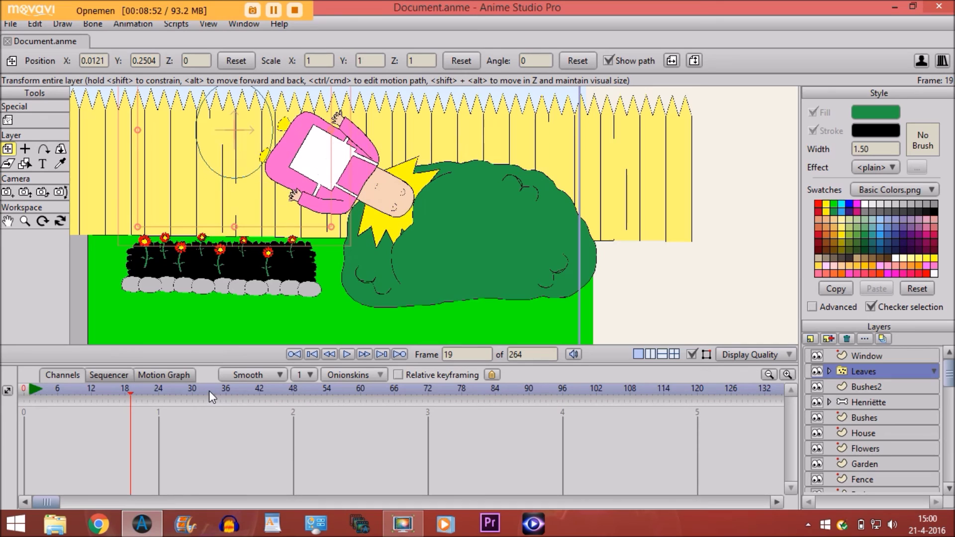
key(ctrl+Left)
key(ctrl+Right)
key(ctrl+Left)
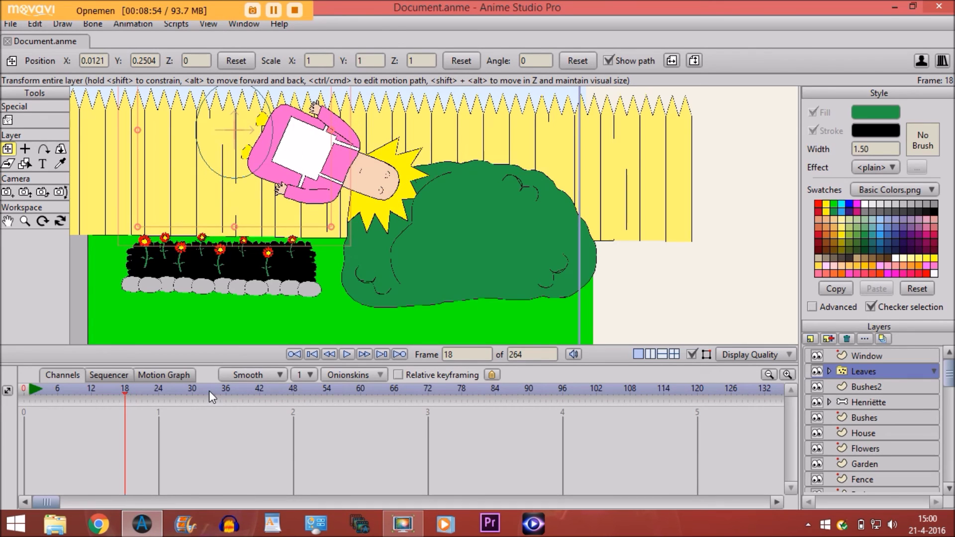
click(8, 120)
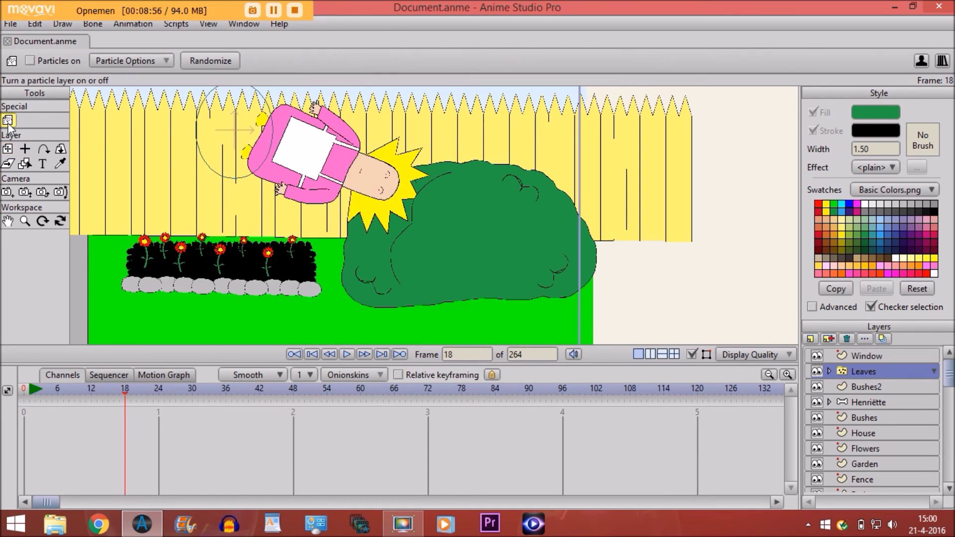
click(30, 61)
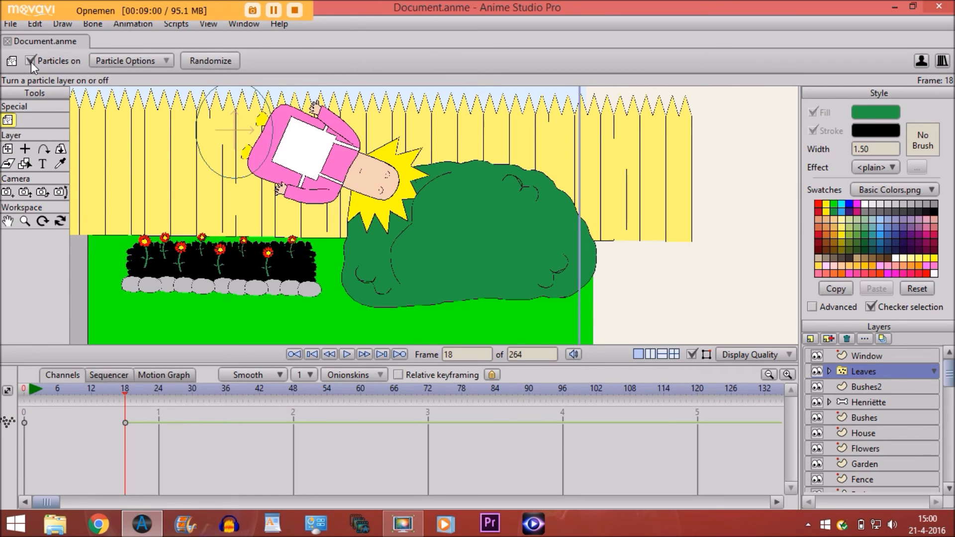
Step through frames 18 to 31 to examine how the leaf burst spreads around the woman's impact
key(ctrl+Right)
key(ctrl+Right)
key(ctrl+Right)
key(ctrl+Right)
key(ctrl+Right)
key(ctrl+Right)
key(ctrl+Right)
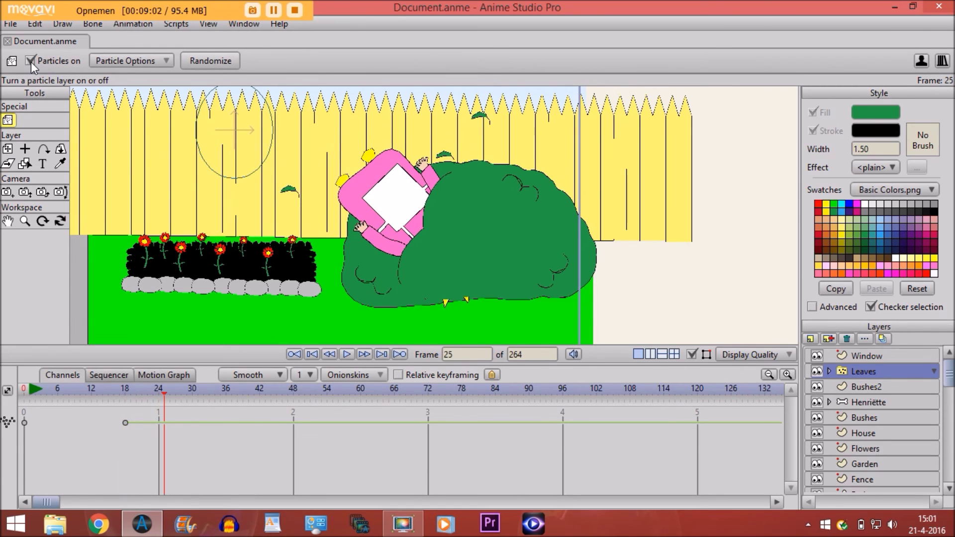
key(ctrl+Right)
key(ctrl+Right)
key(ctrl+Right)
key(ctrl+Right)
key(ctrl+Right)
key(ctrl+Right)
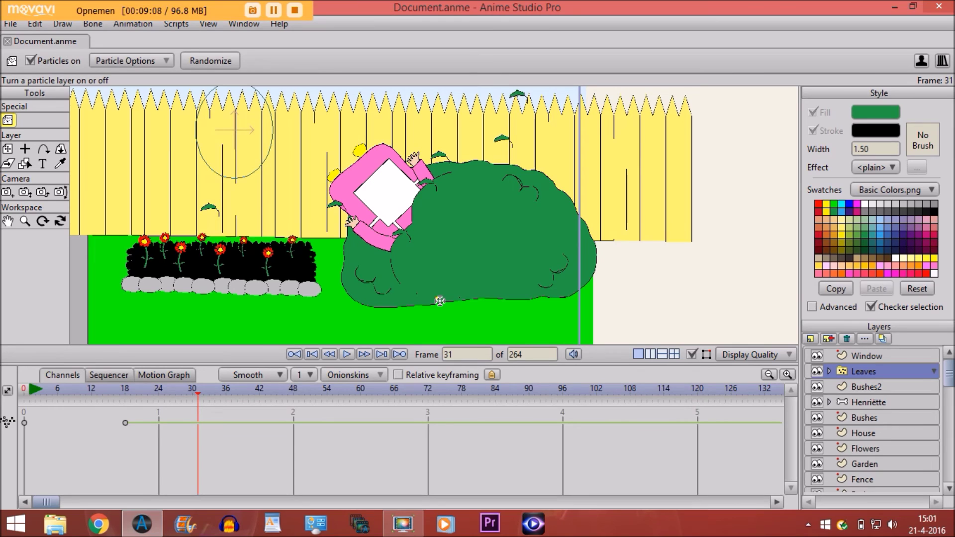
Turn the Leaves particles off at frame 30 and play back the animation to check the burst
key(ctrl+Left)
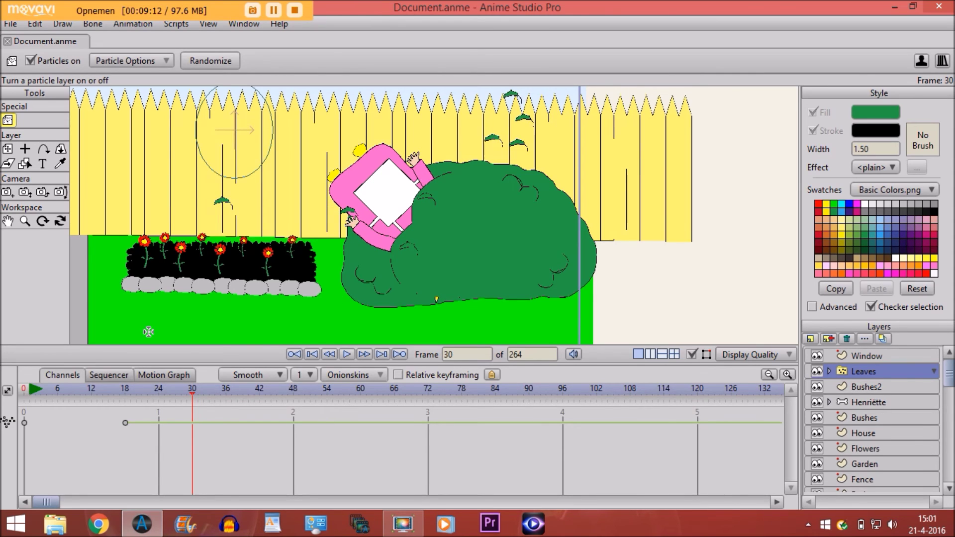
click(31, 61)
click(108, 394)
key(space)
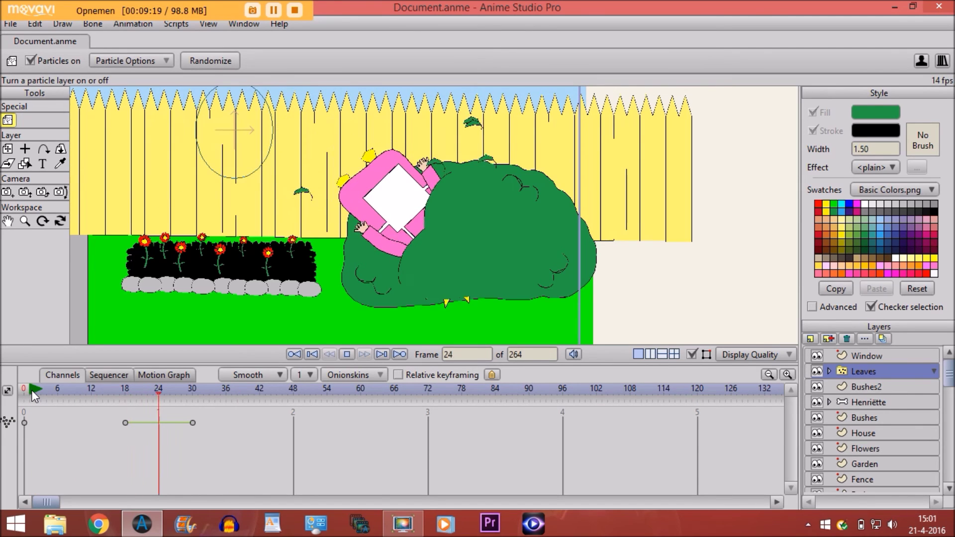
key(space)
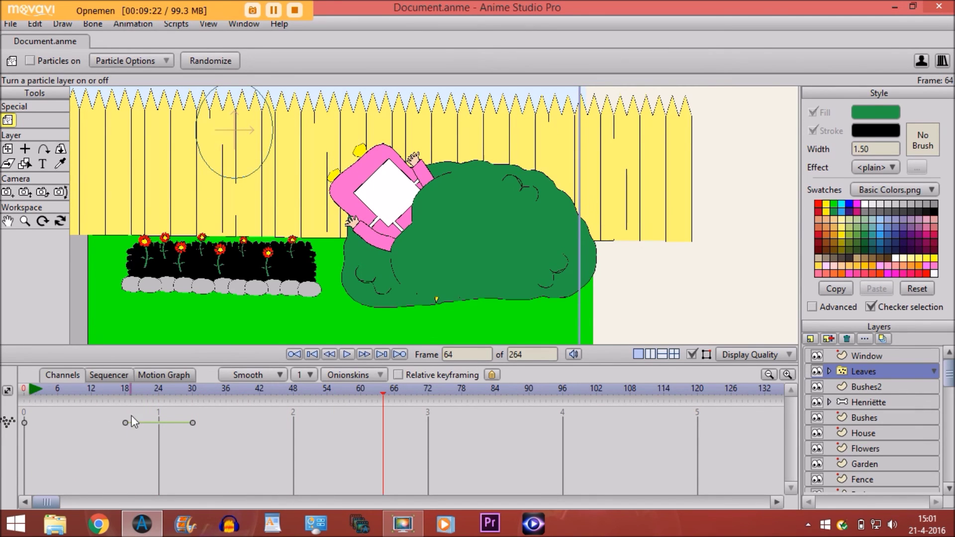
At frame 24, rotate the woman's bone layer to about -111.3° so her hair stays hidden behind the front bush
click(159, 390)
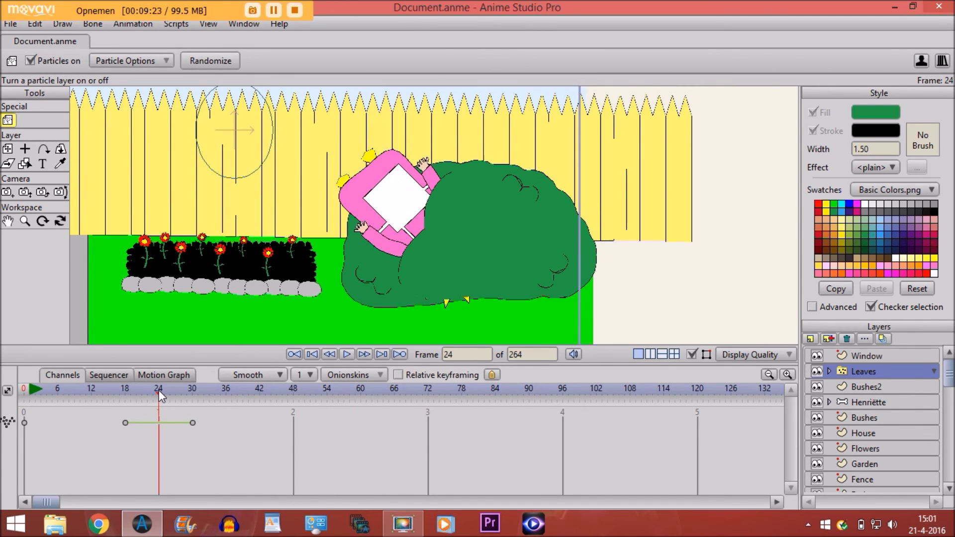
click(867, 402)
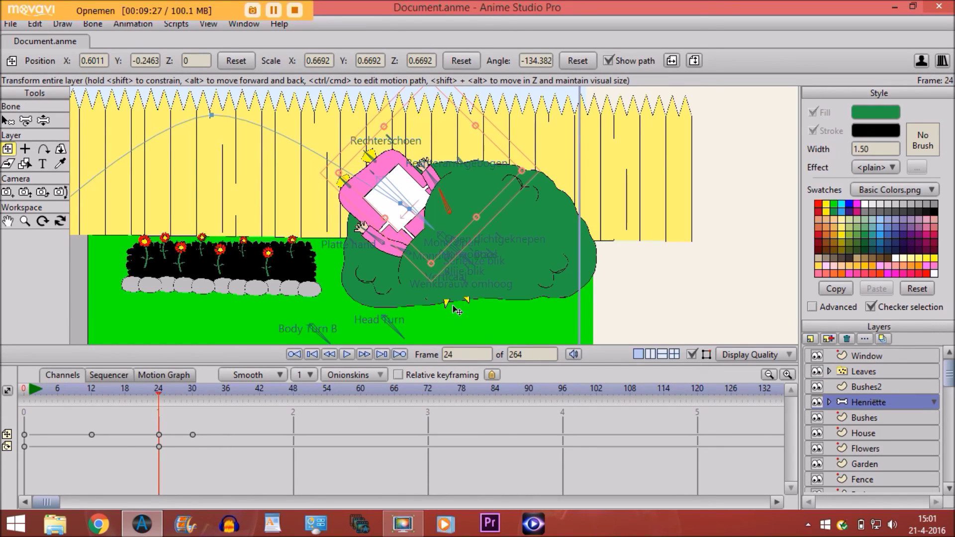
drag(334, 182, 323, 216)
At frame 21, rotate the woman's bone layer to about -119.7° as her head enters the bush
key(ctrl+Left)
key(ctrl+Left)
key(ctrl+Left)
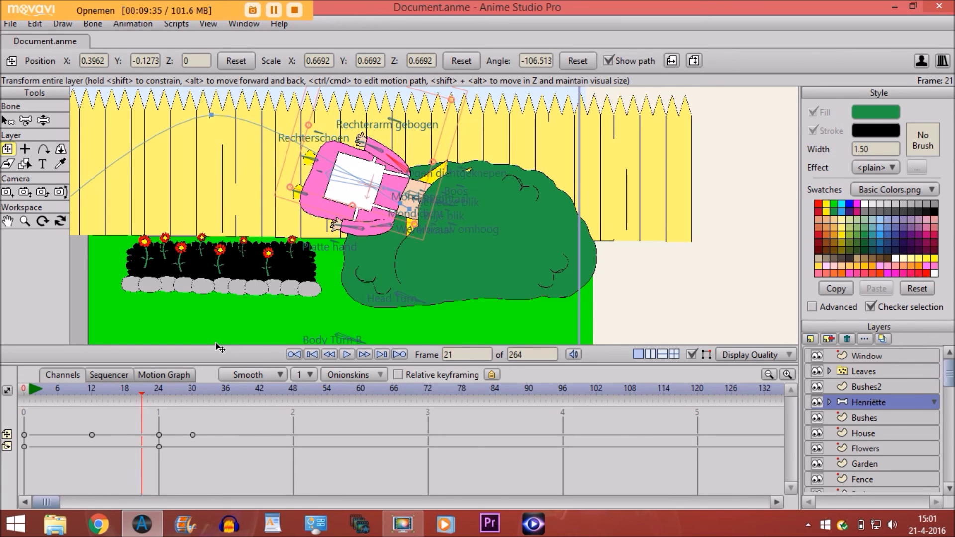
click(5, 220)
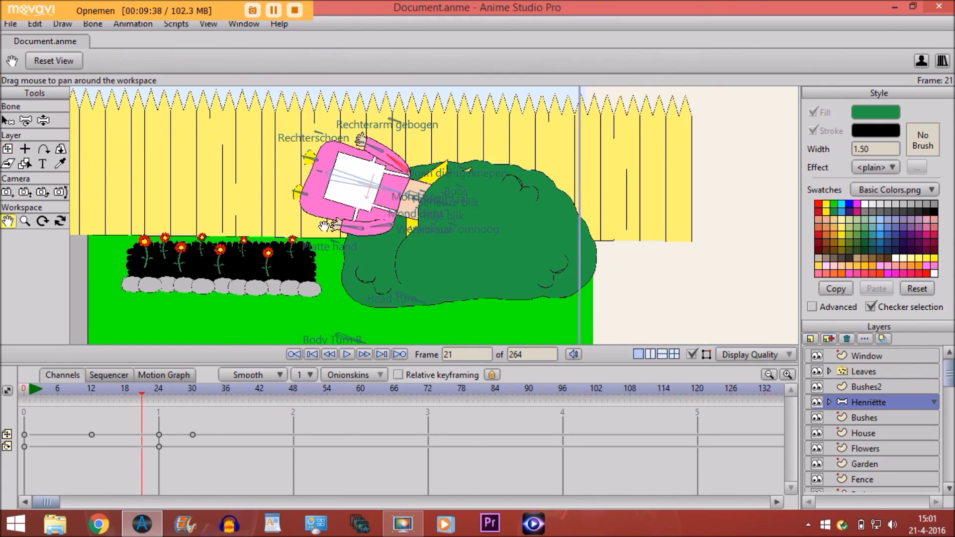
scroll(4, 204, up, 3)
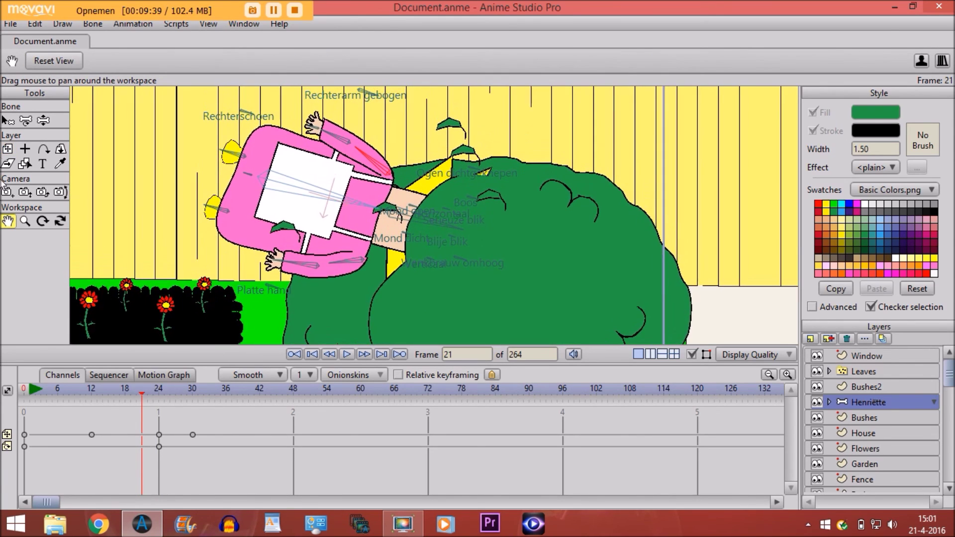
click(8, 148)
drag(190, 192, 188, 174)
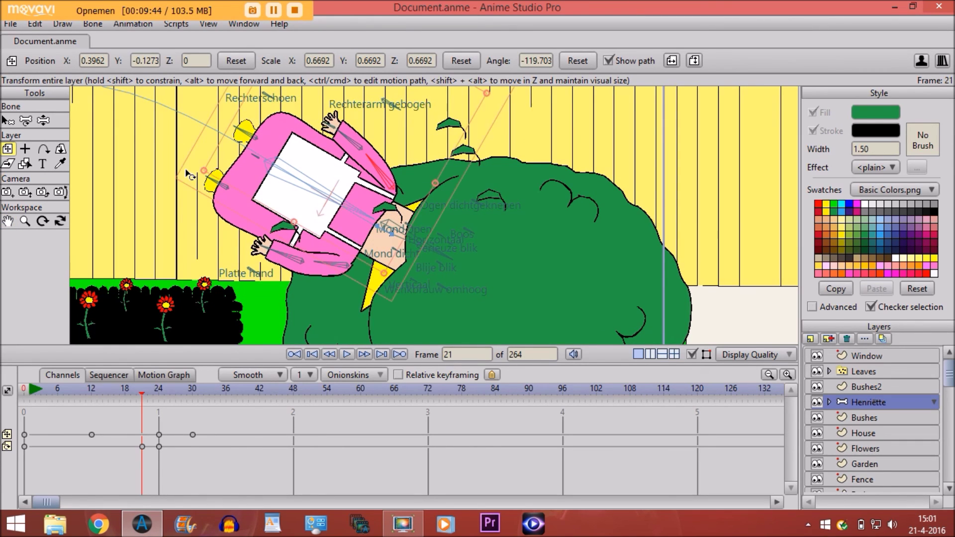
Step back a little and forward to frame 30 to examine the woman's rotation through the dive
key(Left)
key(Left)
key(Right)
key(Right)
key(Right)
key(Right)
key(Right)
key(Right)
key(Right)
key(Right)
key(Right)
key(Right)
key(Right)
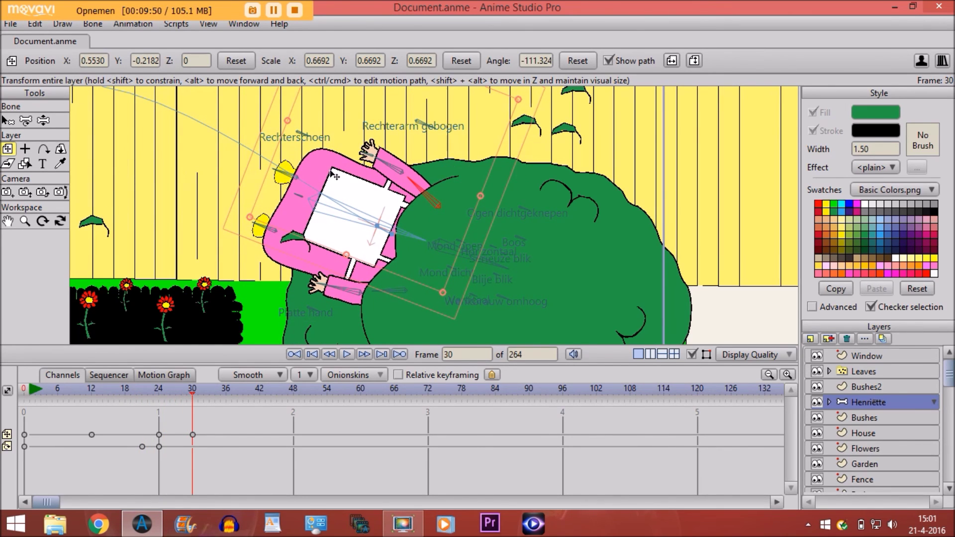
Hide the bones and their labels in the workspace and return the timeline to frame 0
scroll(457, 280, down, 3)
scroll(457, 280, up, 2)
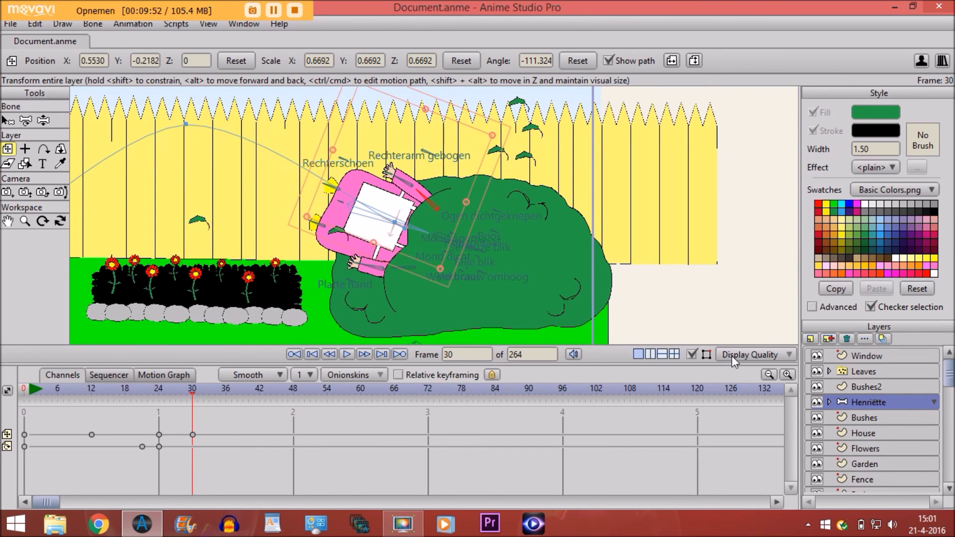
click(691, 354)
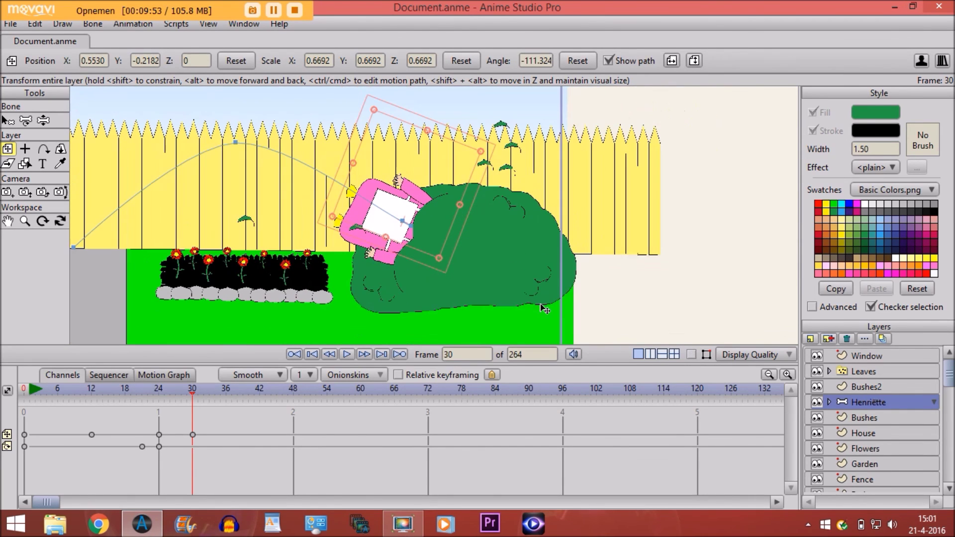
click(7, 221)
click(23, 389)
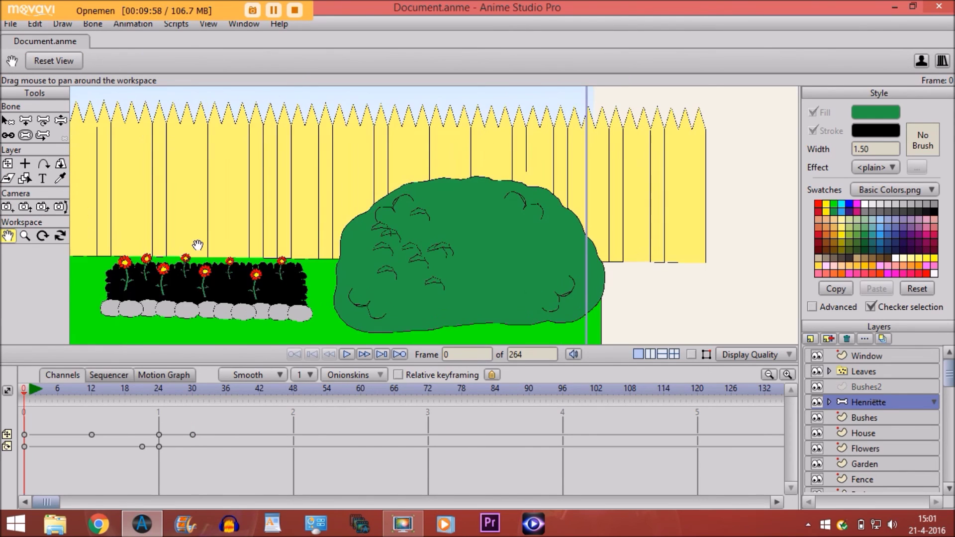